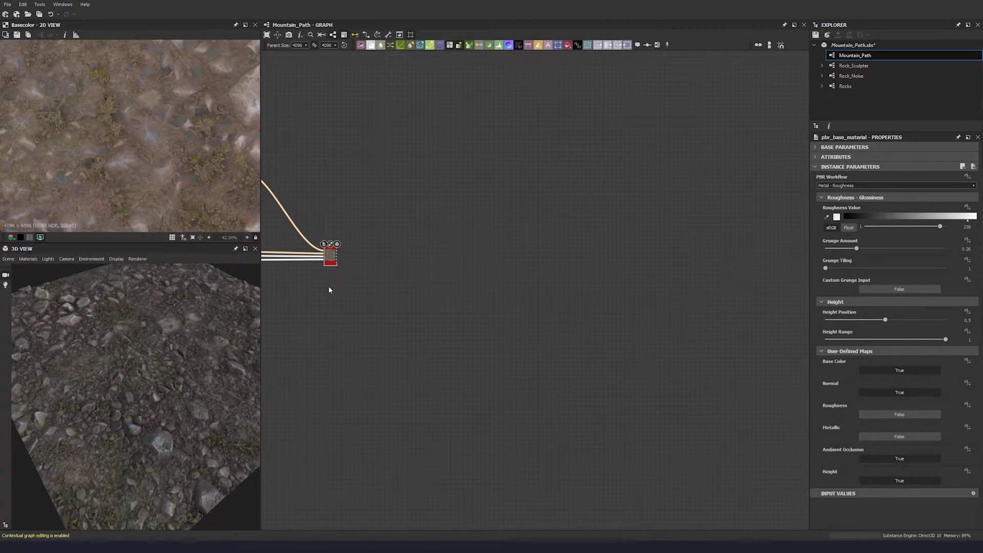
Create output nodes for the Base Material node, leaving out its hidden connectors.
scroll(332, 274, up, 2)
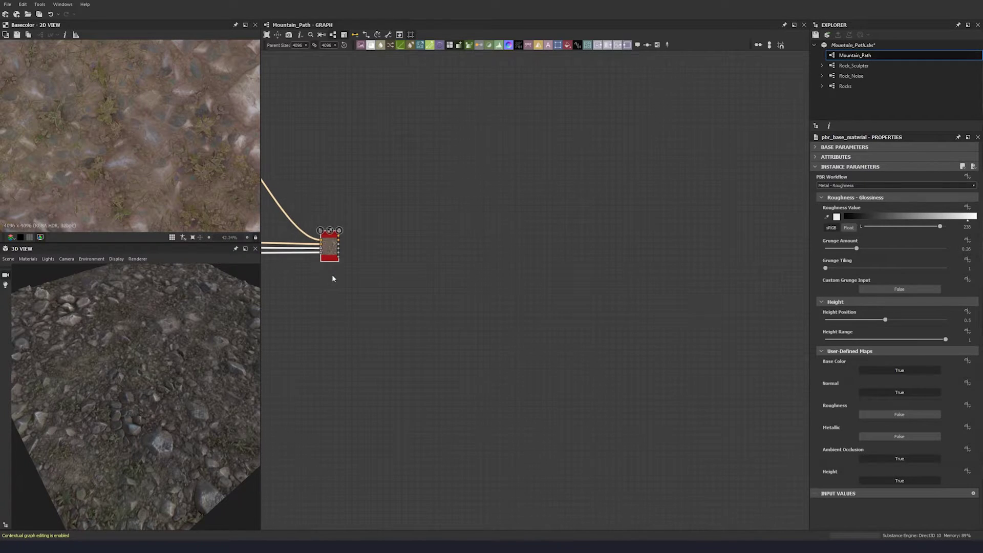
middle_drag(350, 275, 330, 273)
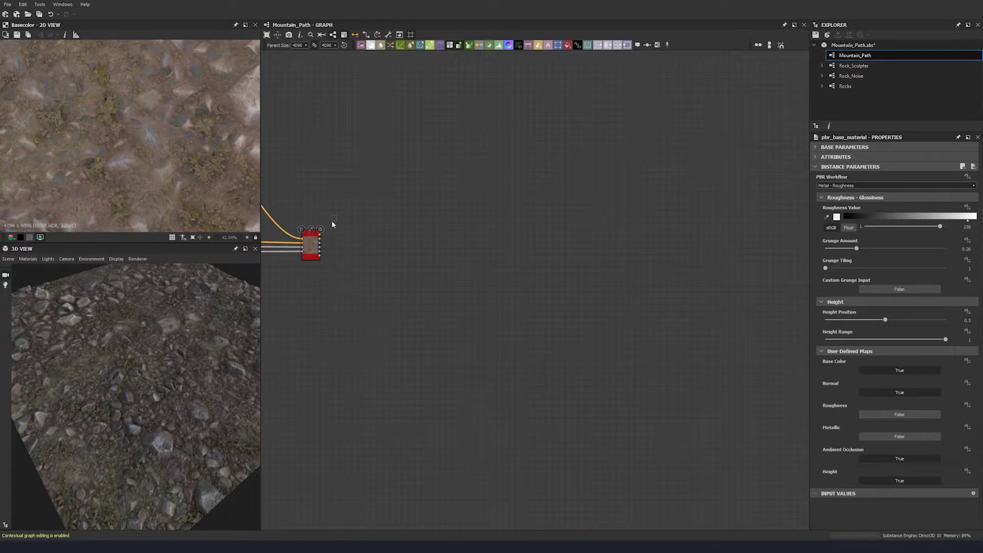
right_click(311, 245)
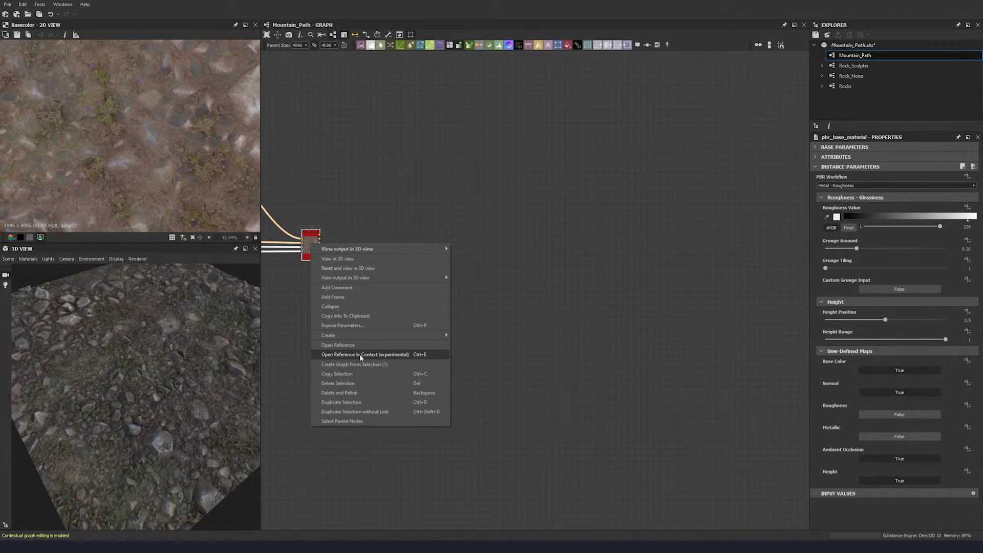
mouse_move(358, 334)
click(487, 343)
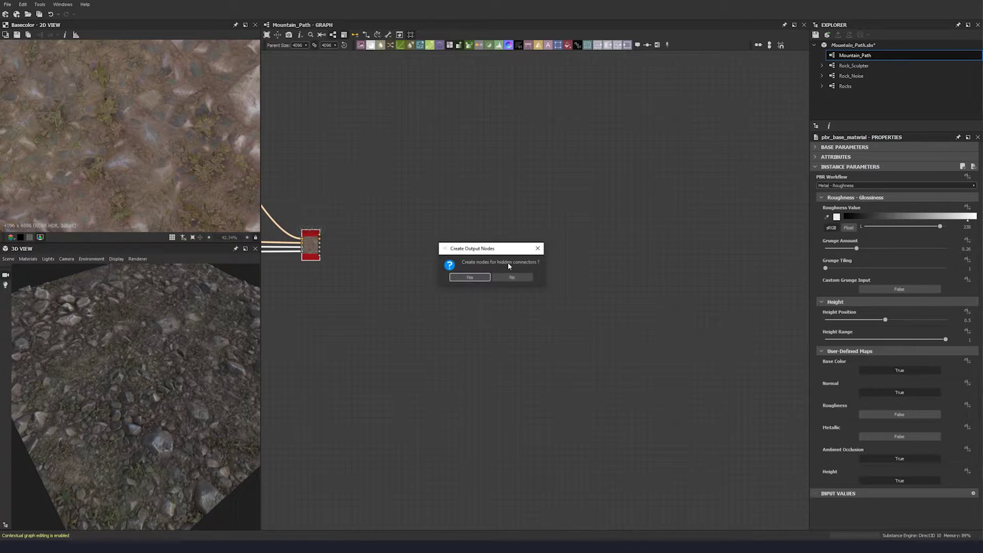
click(510, 277)
Delete the Metallic output node.
scroll(374, 246, up, 3)
scroll(374, 244, up, 1)
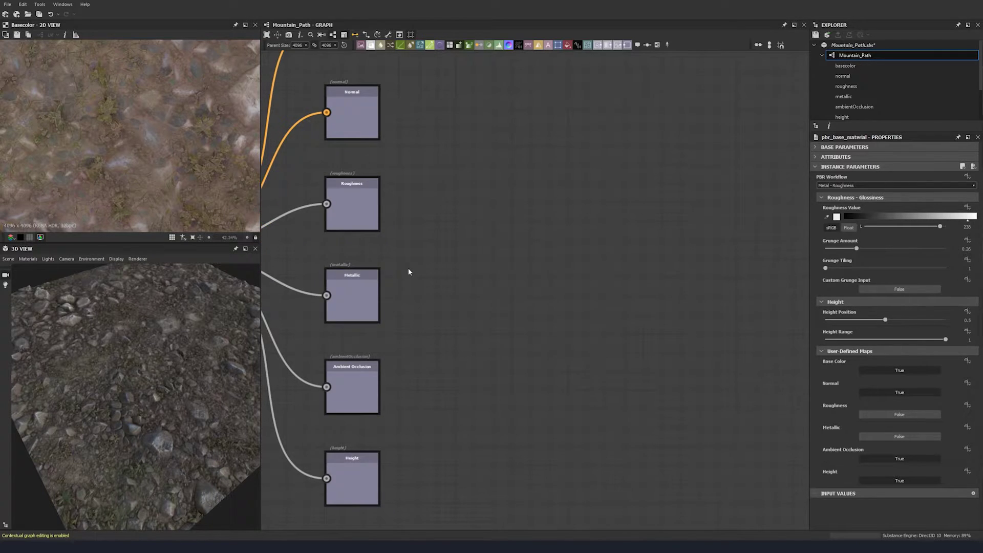
click(348, 297)
key(Delete)
scroll(379, 290, down, 3)
scroll(379, 295, down, 2)
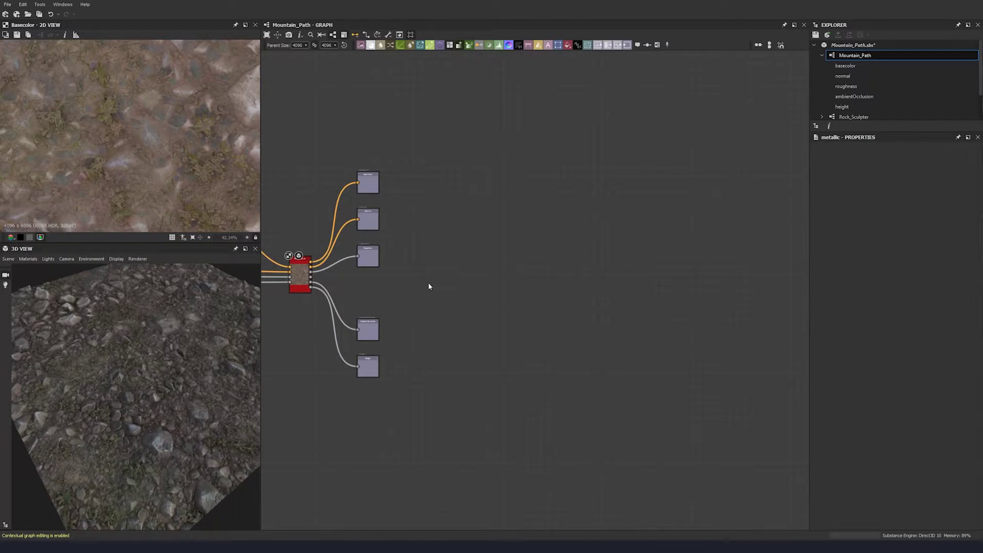
Close the gap left among the output nodes and move all five far away from the Base Material node.
middle_drag(430, 285, 567, 265)
drag(611, 385, 473, 309)
drag(471, 359, 471, 320)
middle_drag(472, 321, 415, 328)
drag(523, 126, 801, 343)
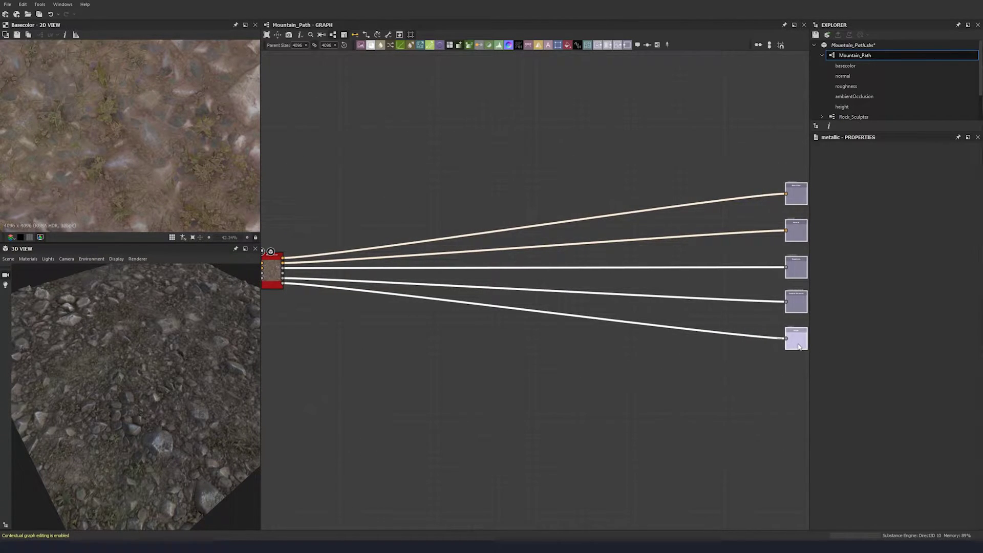
scroll(622, 324, down, 2)
middle_drag(622, 324, 512, 304)
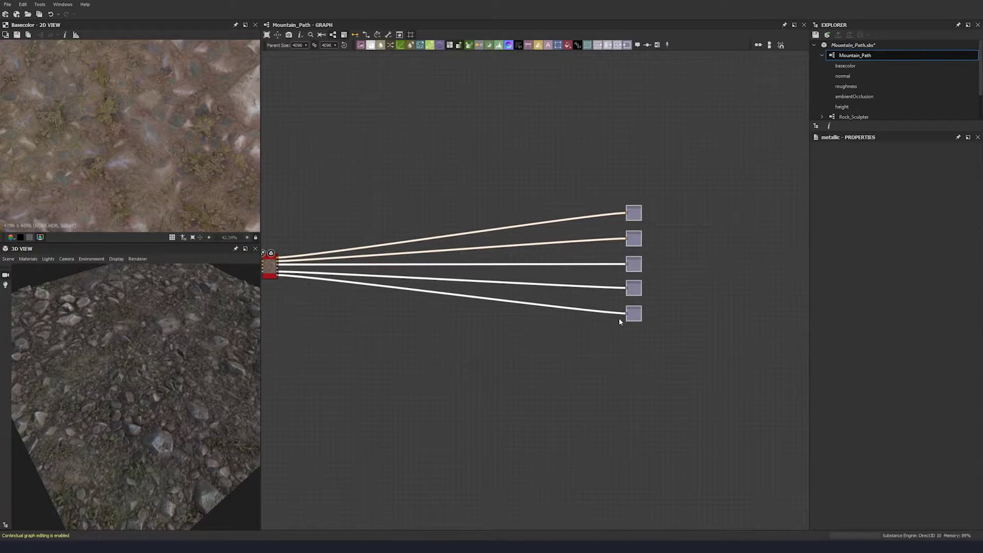
Show the graph outputs in the 3D view and inspect the Roughness output in the 2D view.
right_click(520, 325)
click(568, 378)
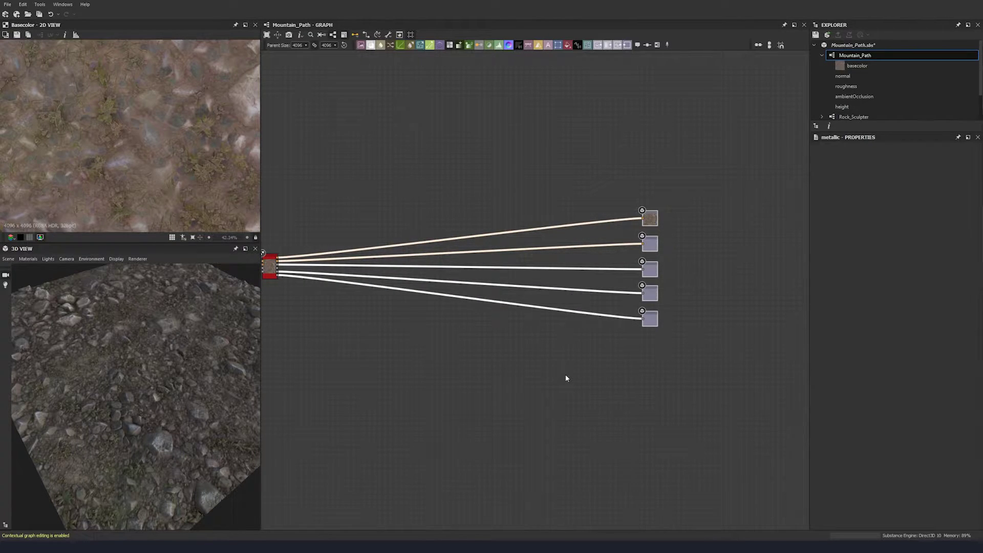
double_click(650, 269)
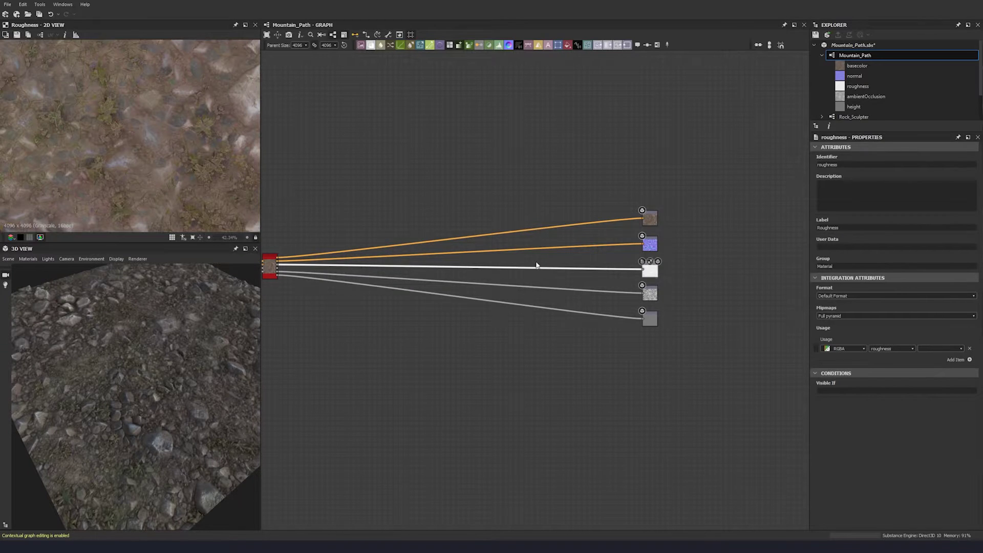
middle_drag(150, 151, 176, 135)
middle_drag(309, 292, 394, 287)
scroll(381, 275, up, 10)
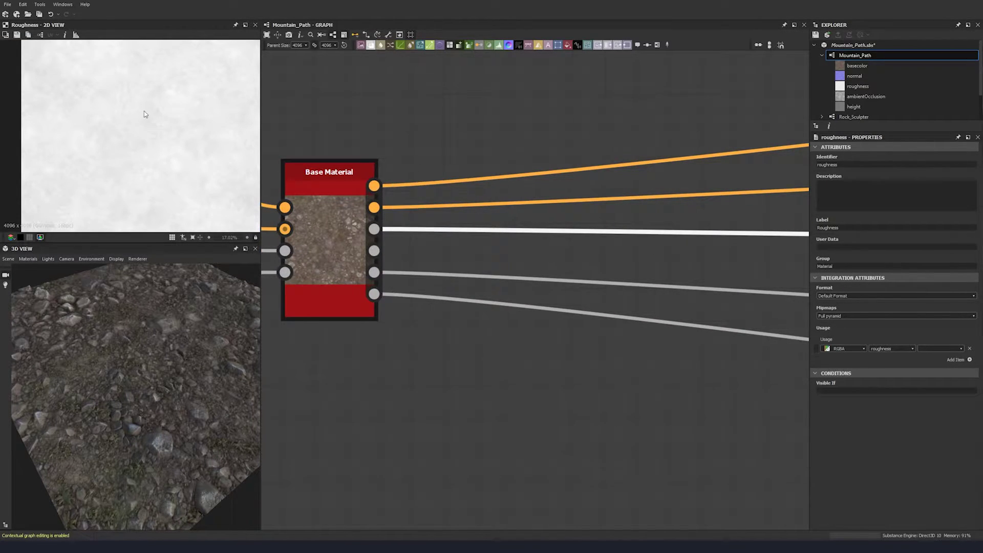
scroll(416, 195, down, 6)
scroll(394, 246, down, 1)
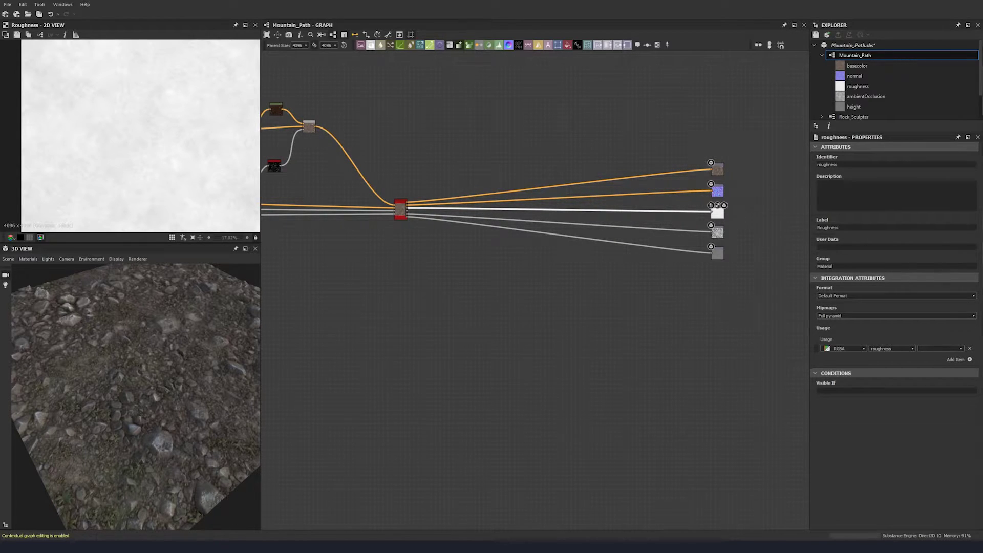
Add a Blend node below the Base Material and connect the roughness output to its Background input.
middle_drag(426, 238, 395, 246)
key(space)
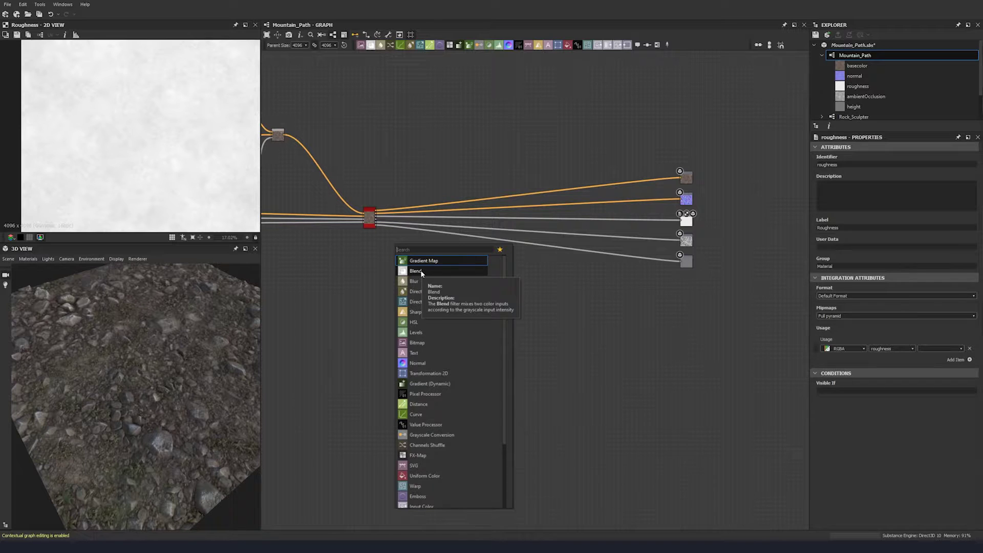
click(418, 271)
scroll(387, 234, up, 2)
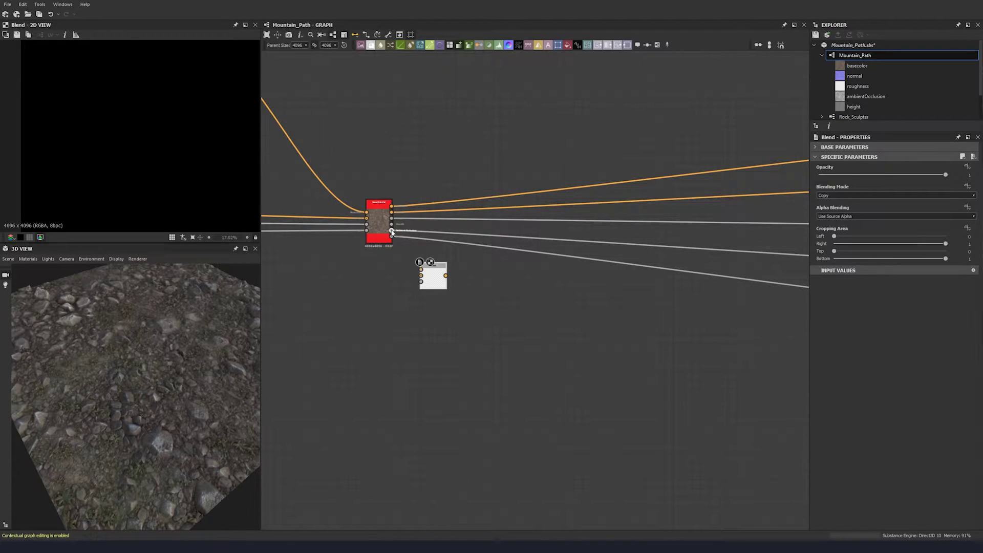
scroll(393, 230, up, 2)
drag(392, 205, 453, 312)
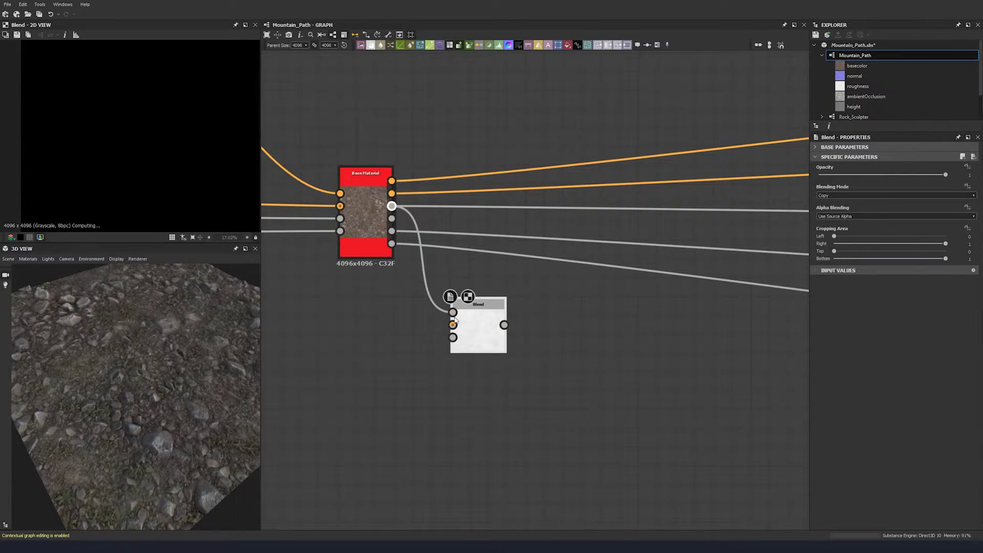
key(ctrl+z)
drag(392, 207, 453, 326)
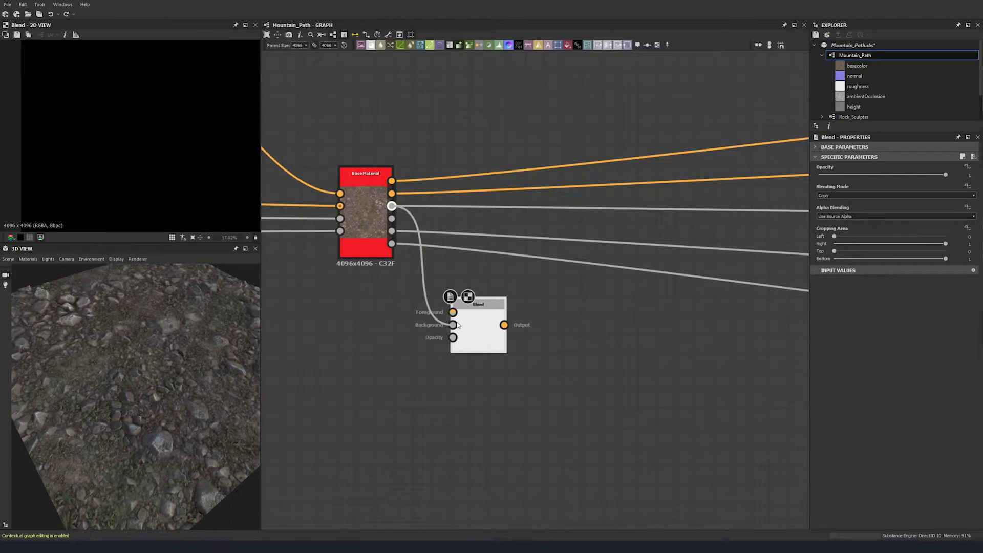
Move the Blend node farther from the Base Material and shift the first node of the height chain farther back.
scroll(457, 324, down, 3)
scroll(456, 325, down, 5)
middle_drag(457, 325, 388, 275)
scroll(387, 276, up, 5)
drag(403, 280, 436, 316)
scroll(436, 317, down, 1)
scroll(436, 315, down, 2)
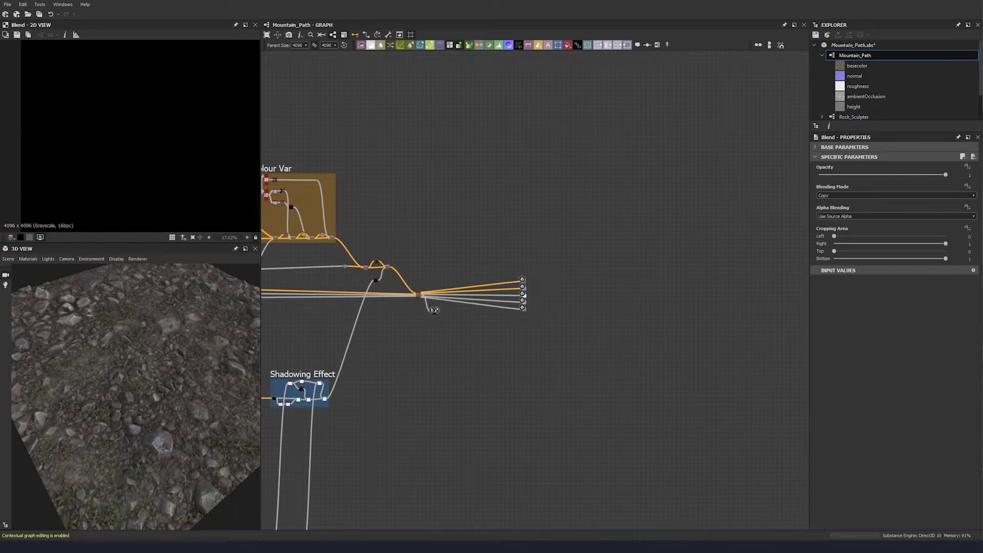
scroll(435, 313, down, 3)
scroll(415, 289, up, 5)
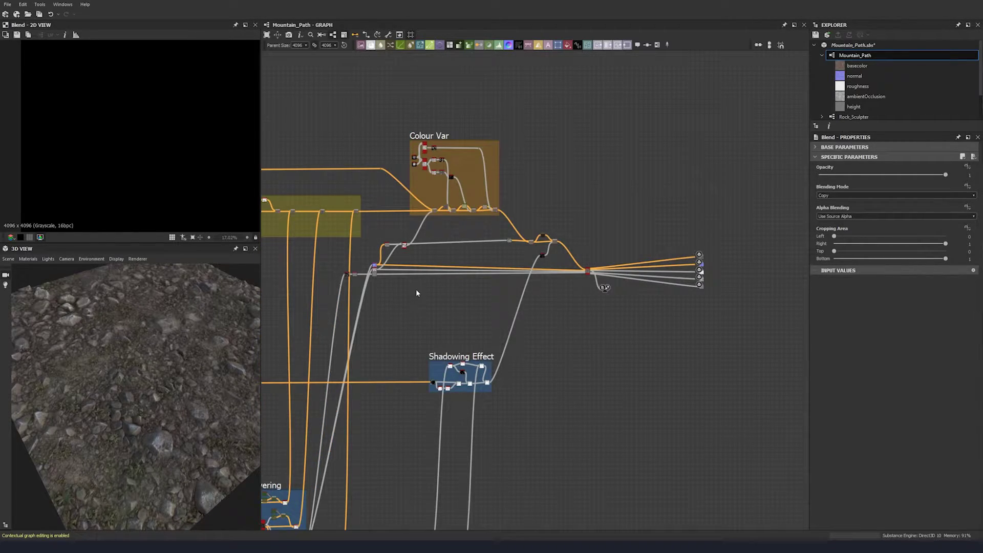
middle_drag(386, 275, 349, 247)
drag(314, 251, 293, 253)
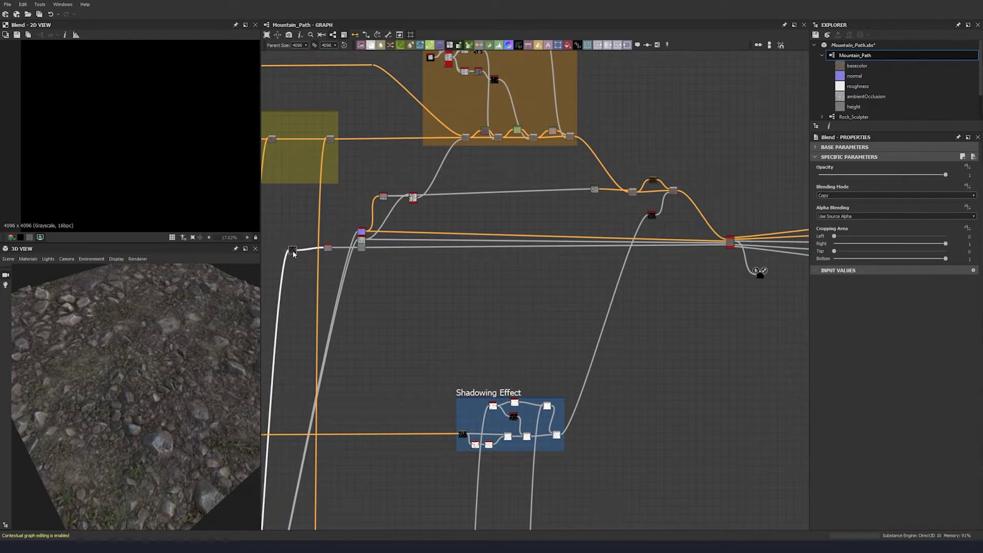
middle_drag(545, 295, 390, 282)
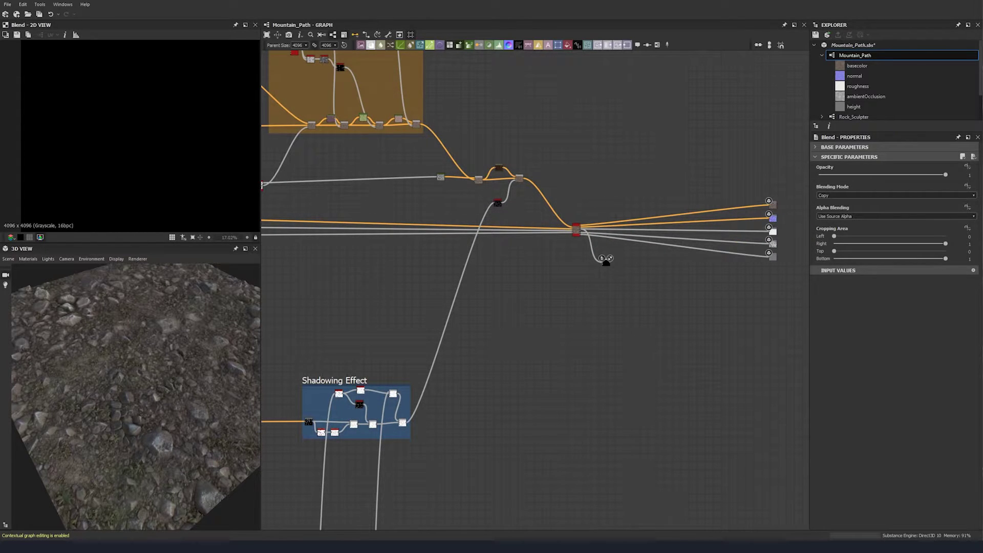
middle_drag(359, 261, 441, 253)
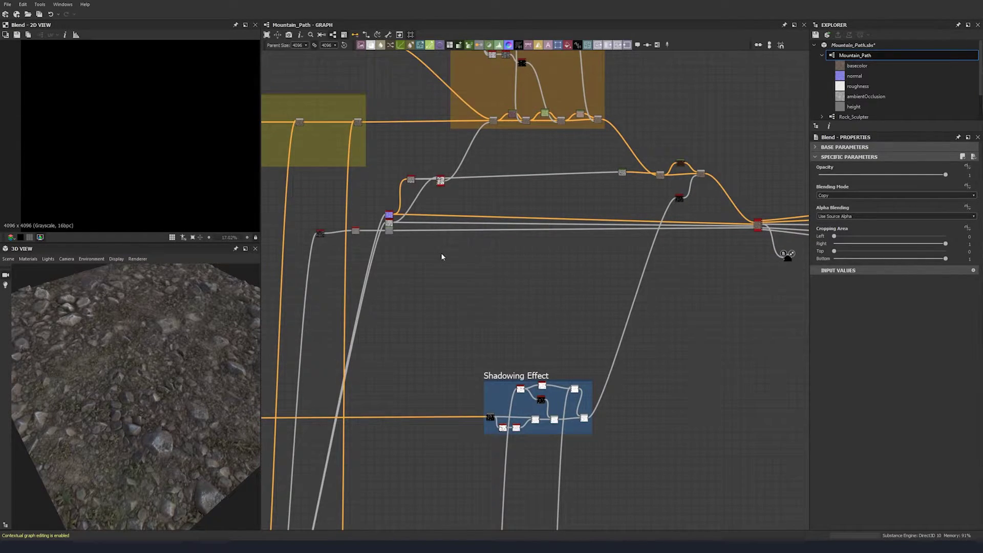
Add a Highpass Grayscale node, feed it the height data, and place it beside the Blend node.
key(space)
text(high)
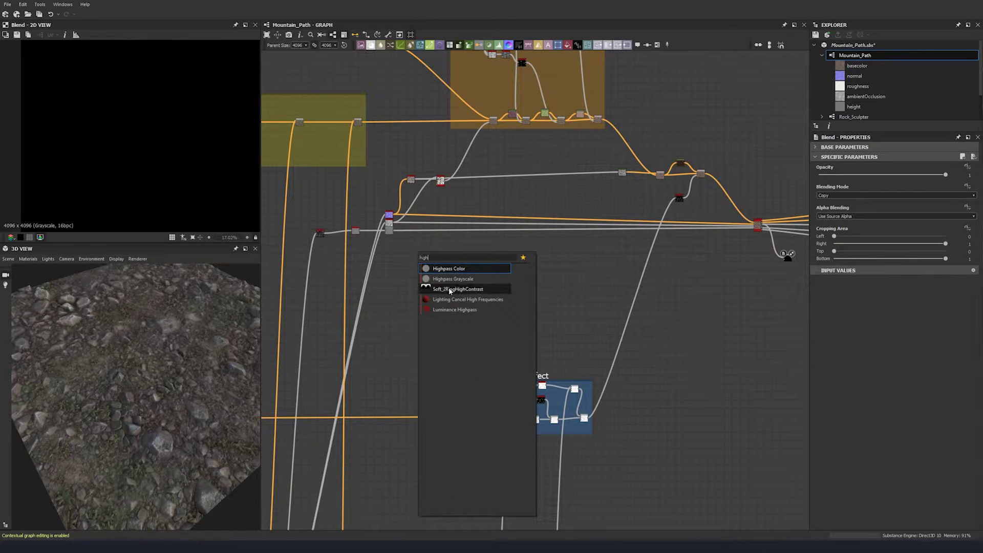
click(448, 281)
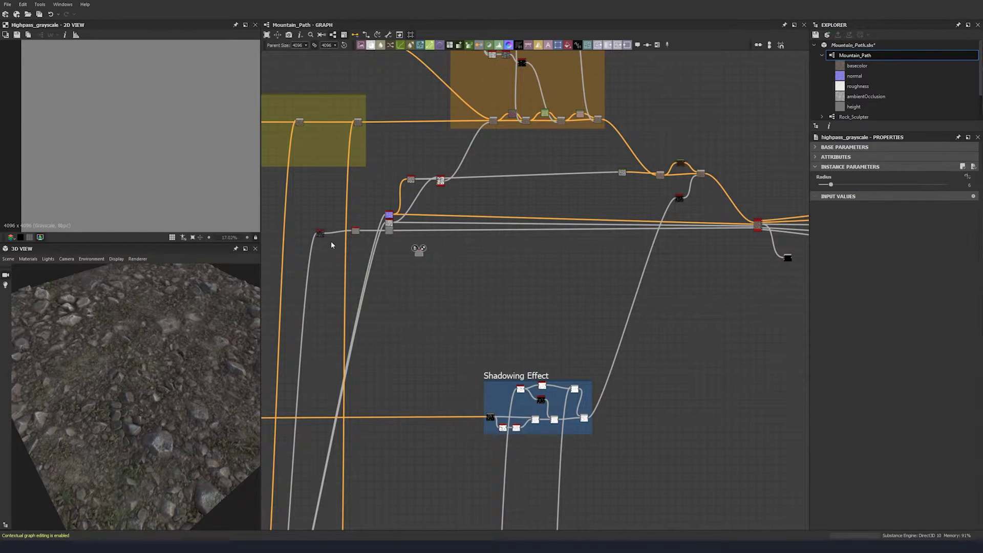
drag(414, 251, 746, 248)
middle_drag(770, 250, 516, 256)
scroll(516, 257, up, 5)
scroll(516, 258, up, 1)
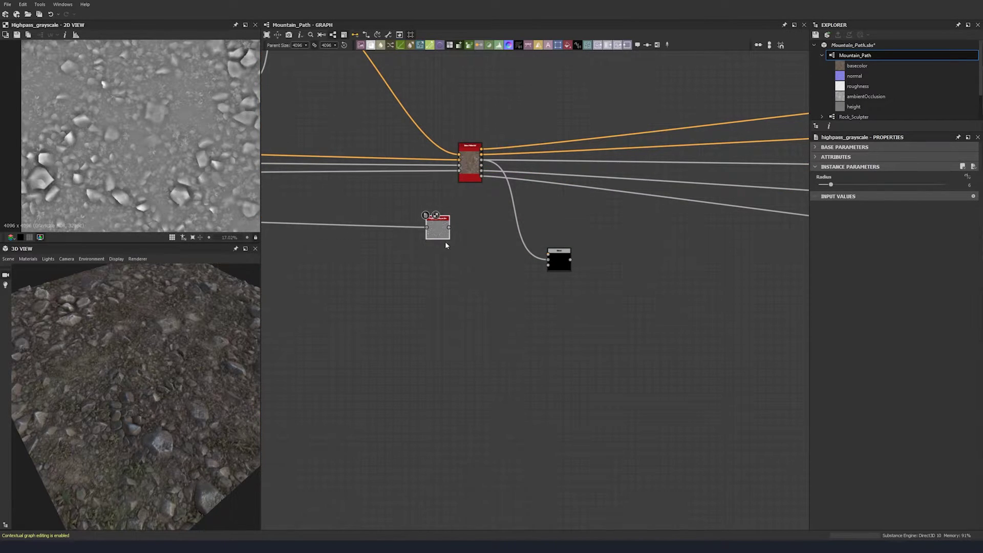
drag(444, 241, 486, 266)
middle_drag(546, 276, 473, 274)
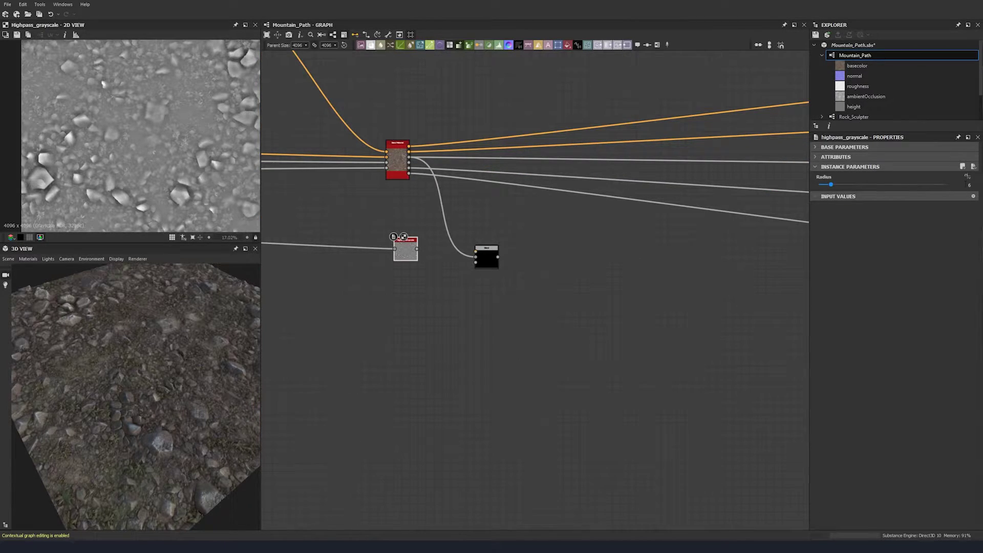
Set the Highpass Grayscale radius to 2.93 and check the result in the 2D view.
click(976, 186)
text(2.93)
key(Return)
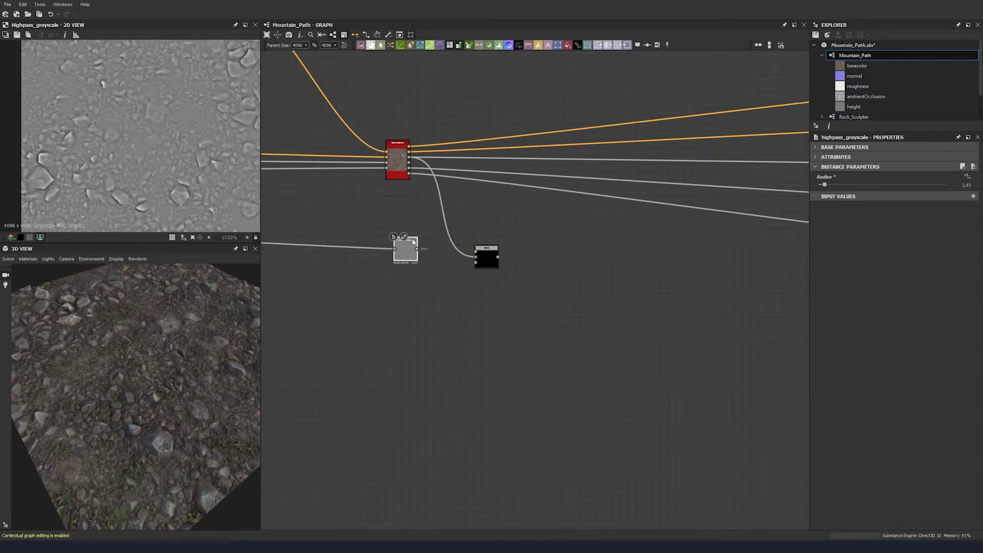
middle_drag(229, 186, 150, 141)
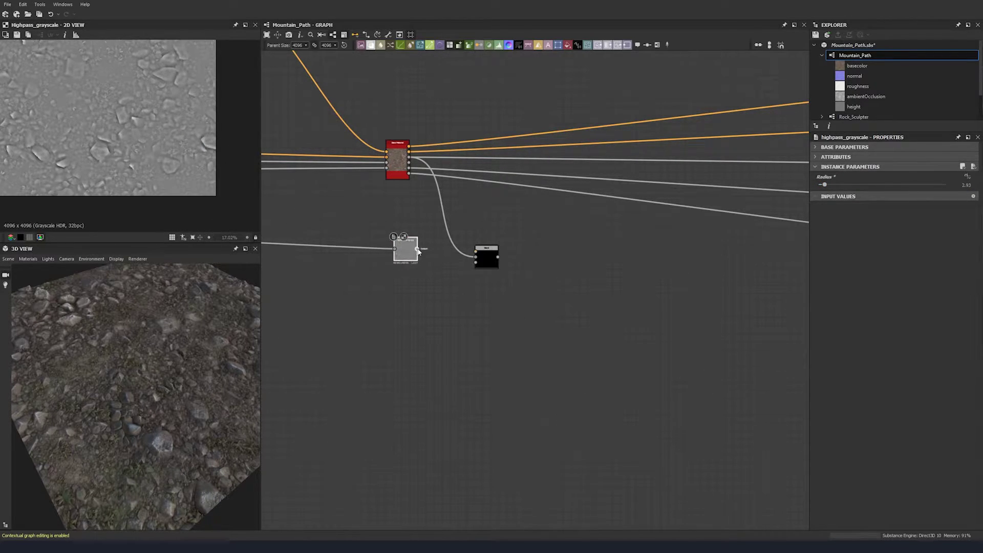
Connect the Highpass Grayscale output to the Blend's Foreground input and set the blending mode to Overlay.
drag(418, 249, 475, 251)
click(486, 258)
click(852, 195)
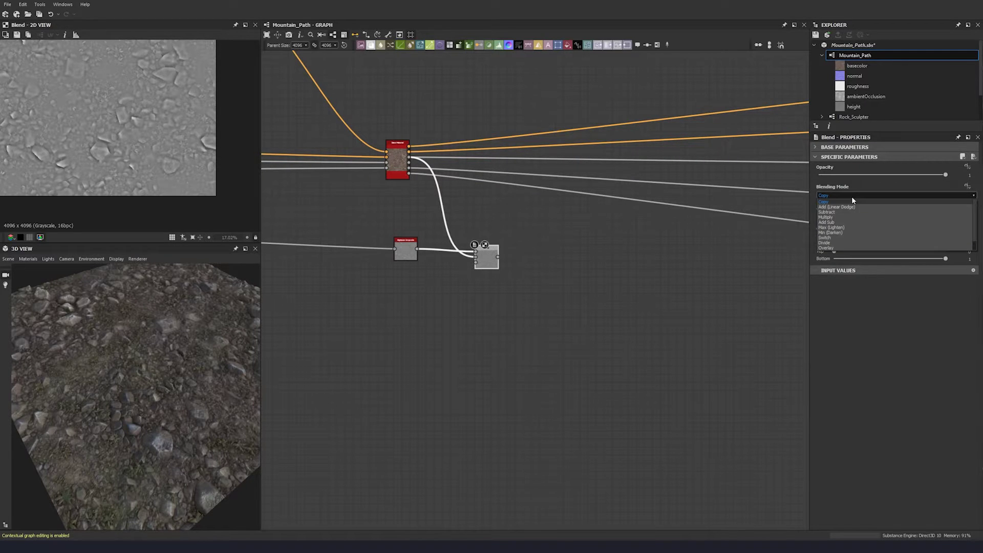
click(839, 244)
middle_drag(194, 170, 194, 205)
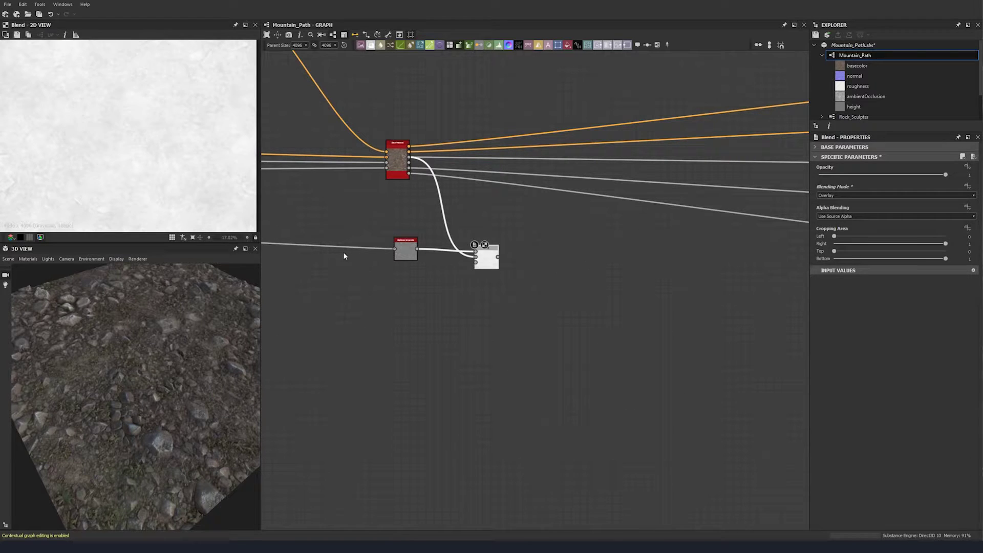
Insert an Invert Grayscale node between the Highpass Grayscale and the Blend's Foreground input.
click(406, 251)
drag(406, 251, 357, 242)
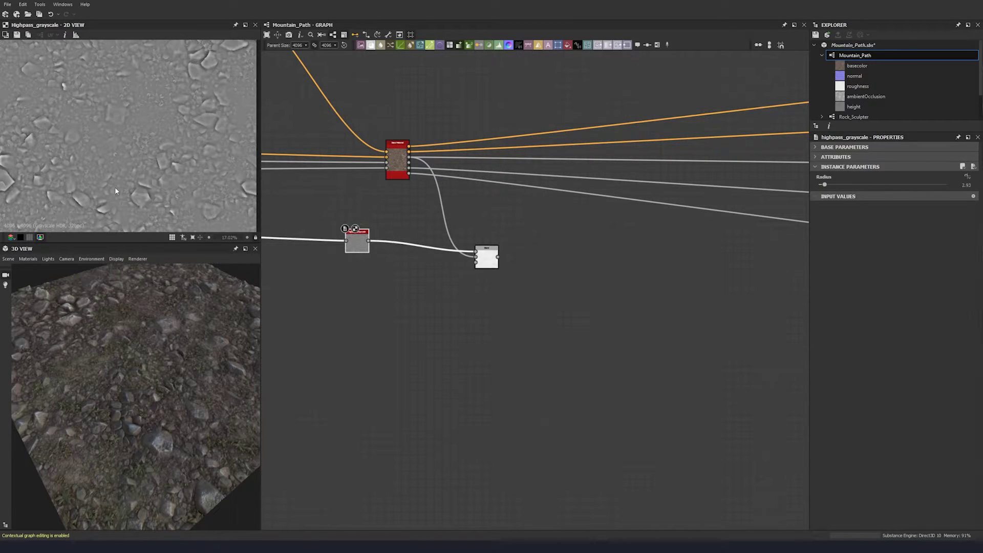
scroll(129, 191, up, 5)
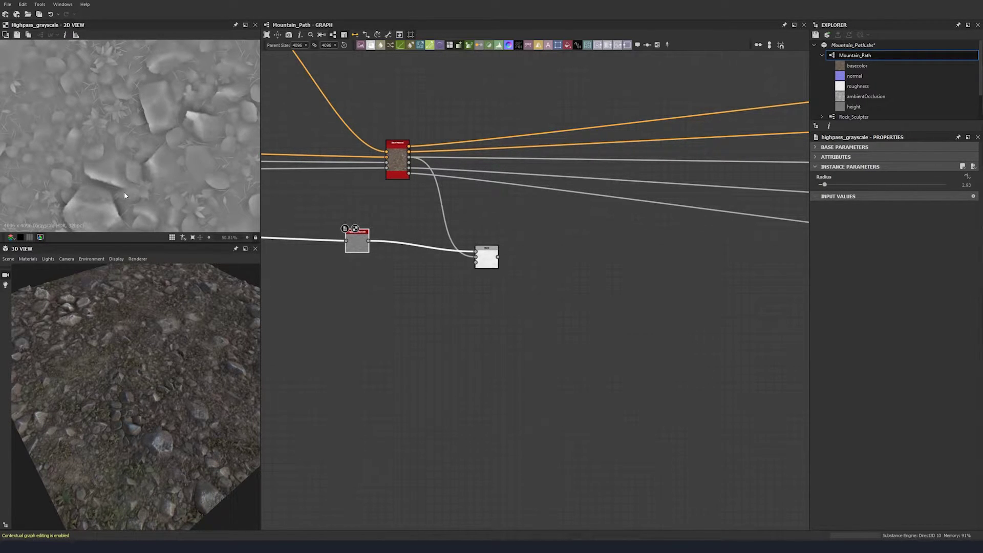
click(385, 225)
key(space)
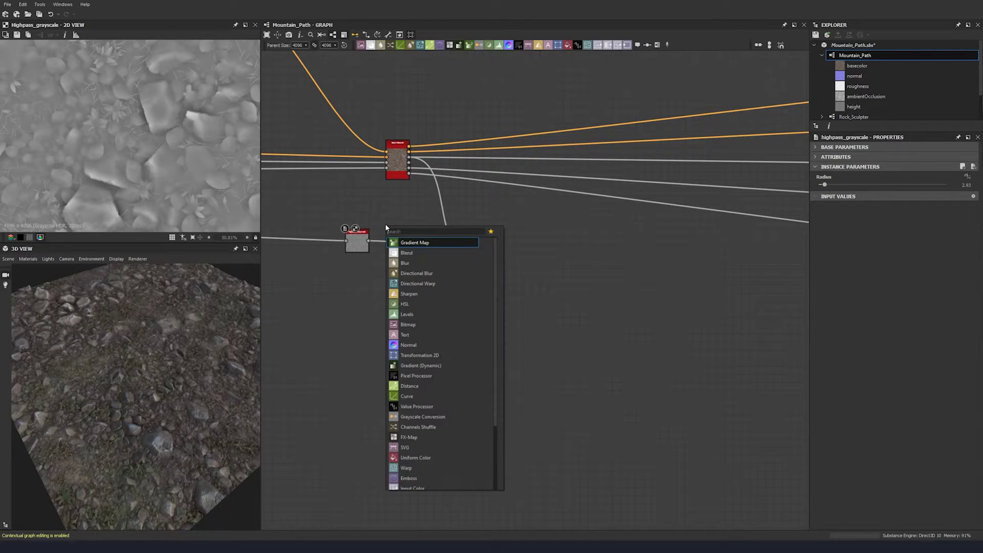
text(invert)
click(409, 253)
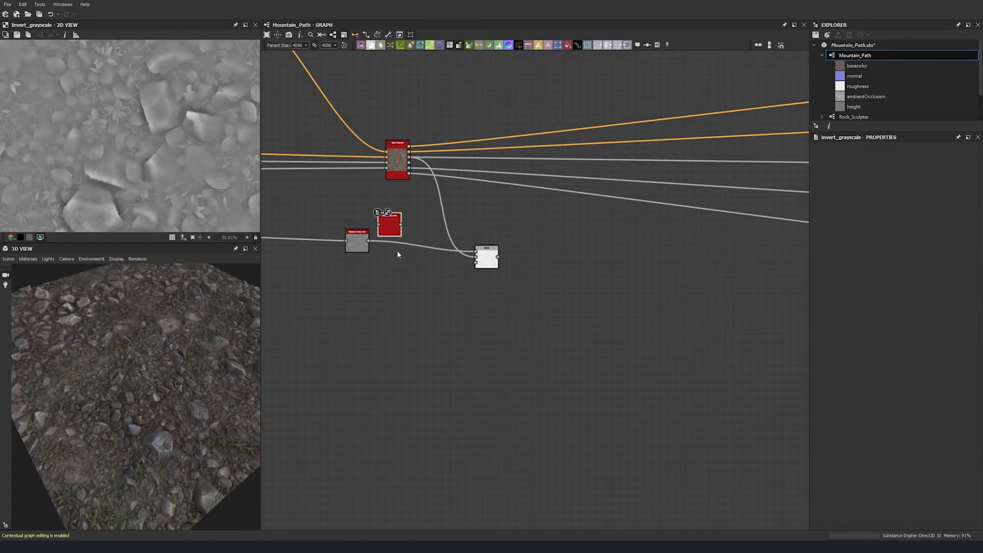
drag(400, 234, 476, 251)
Align the Invert Grayscale node with the Highpass Grayscale and preview the whole Blend result in the 2D view.
double_click(487, 260)
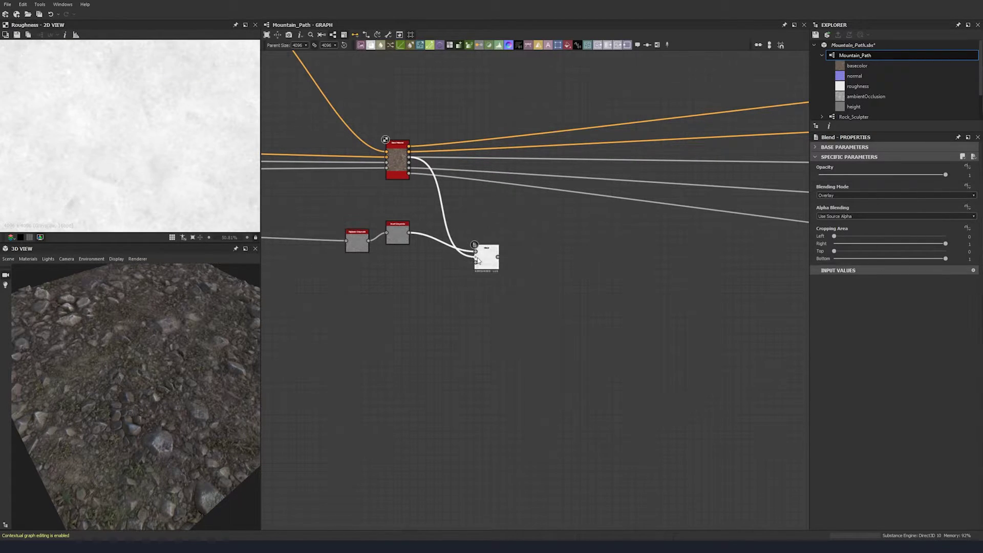
drag(398, 243, 414, 251)
key(f)
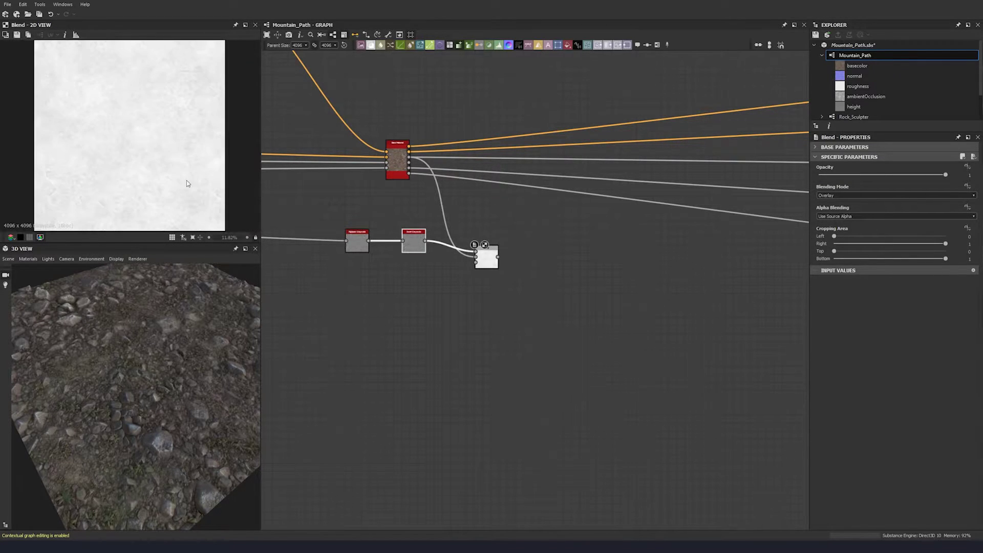
Tidy the Highpass and Invert Grayscale nodes, then add a second Blend node after the Overlay Blend and connect that Blend's output to it.
middle_drag(461, 275, 419, 276)
drag(406, 251, 338, 250)
click(355, 310)
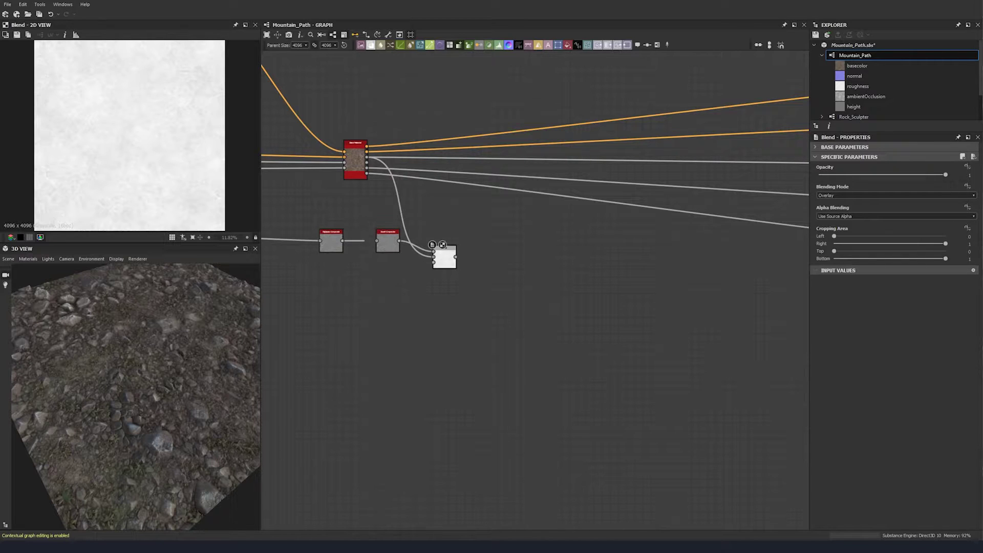
key(space)
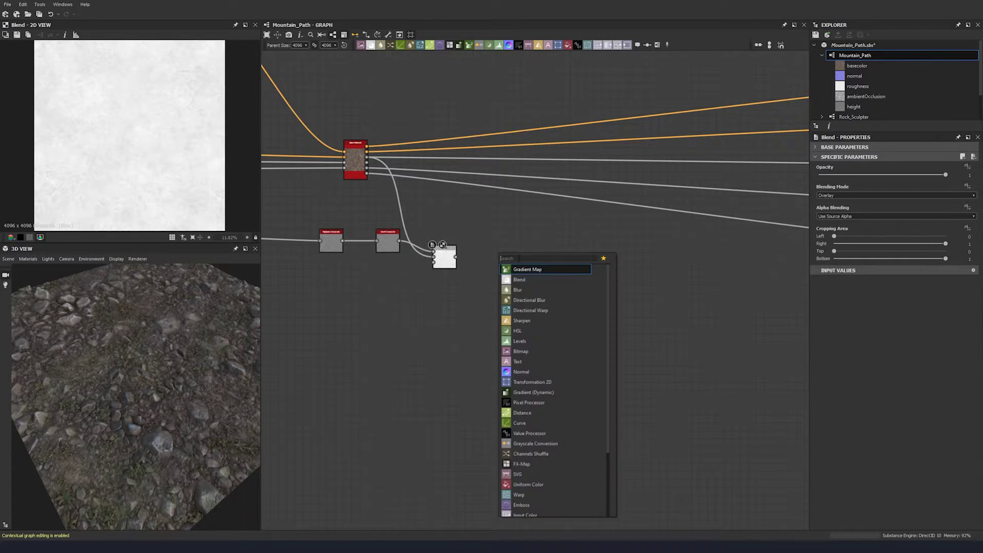
click(511, 279)
drag(491, 250, 491, 250)
drag(498, 248, 530, 256)
Connect the output of the last Blending Stage node to the new Blend's Opacity input and preview the Blend in the 2D view.
scroll(495, 261, down, 6)
middle_drag(321, 267, 593, 262)
middle_drag(438, 263, 538, 259)
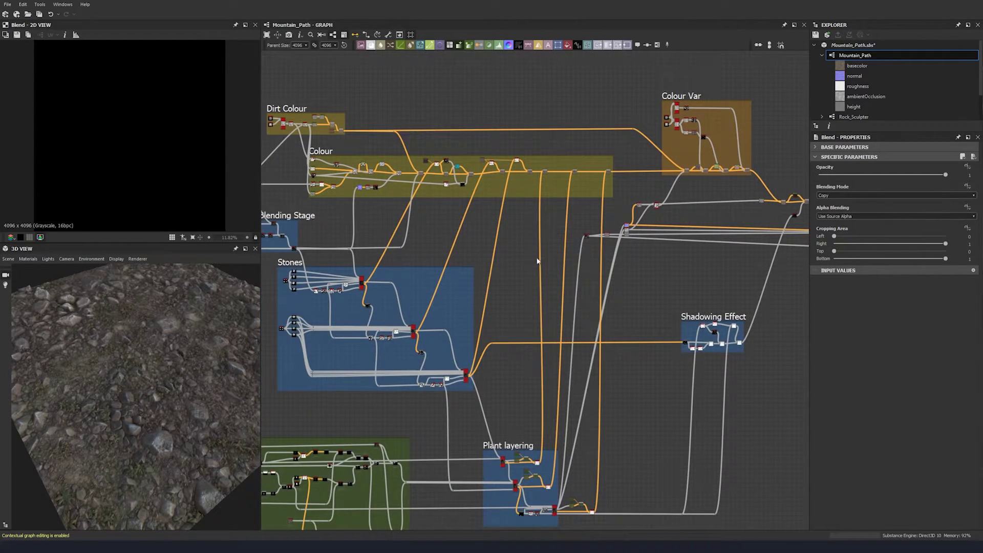
middle_drag(429, 230, 493, 218)
middle_drag(395, 204, 432, 178)
scroll(392, 212, up, 3)
scroll(392, 211, up, 2)
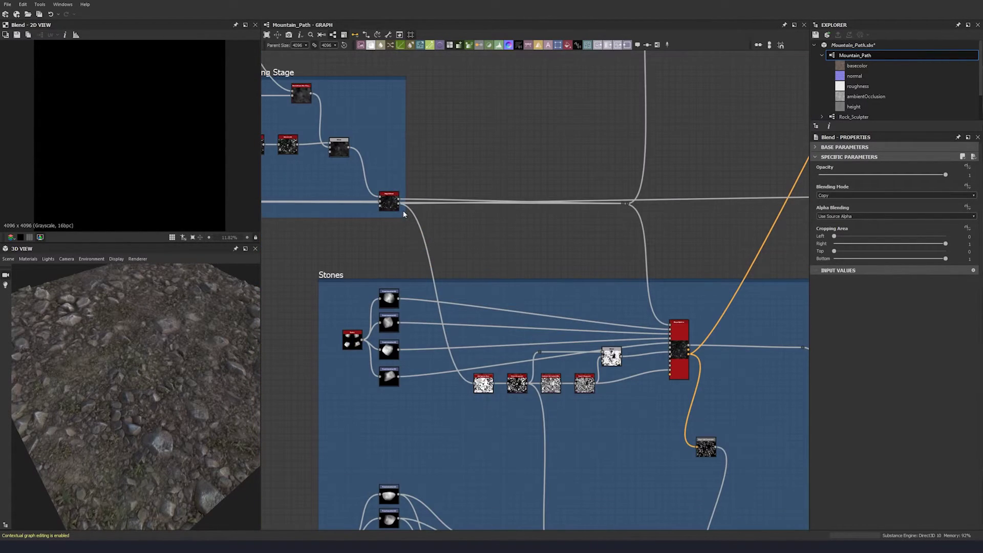
scroll(531, 222, down, 4)
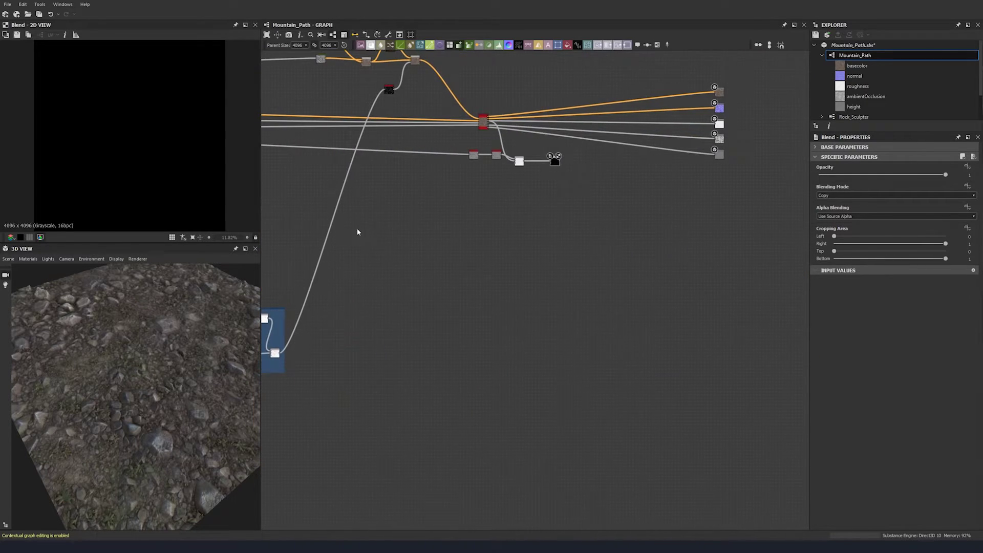
scroll(546, 171, up, 5)
double_click(614, 191)
drag(609, 203, 619, 198)
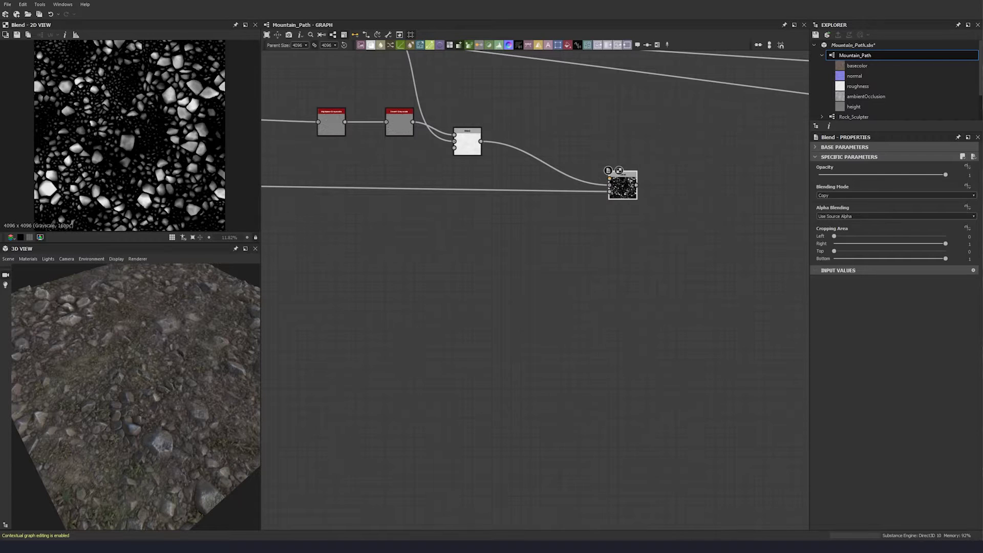
Add a Uniform Color node above the new Blend, switch it to Grayscale and set its output color to 156.
key(space)
text(un)
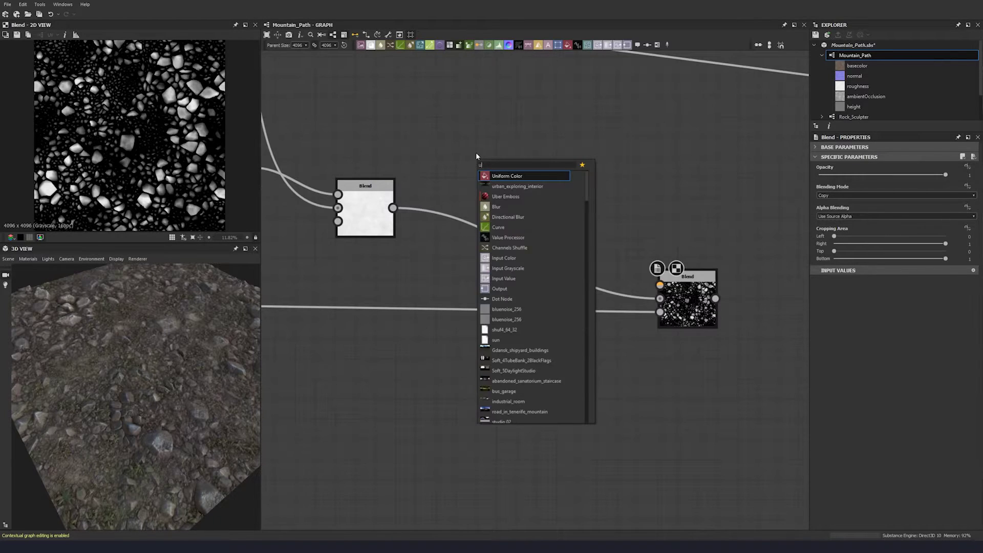
key(Return)
click(913, 176)
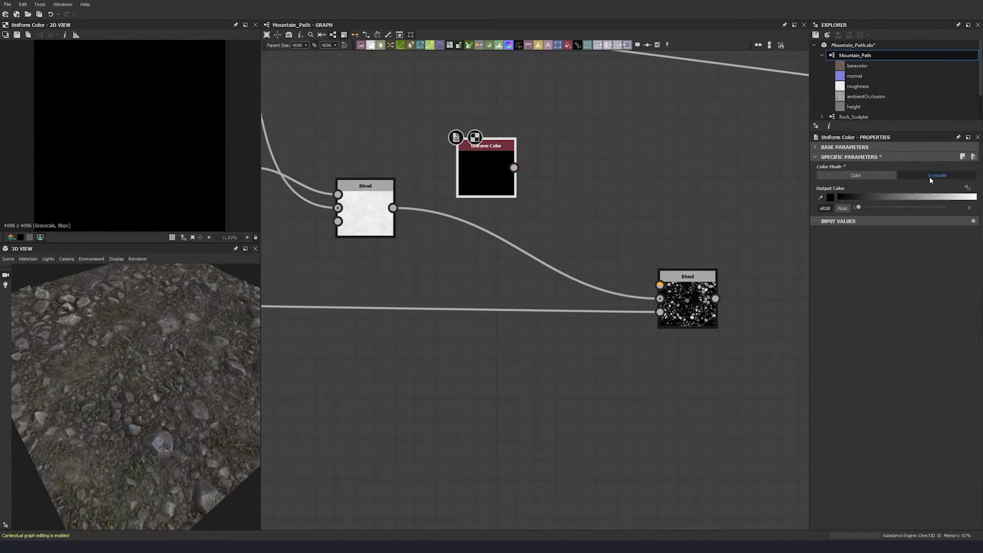
click(942, 208)
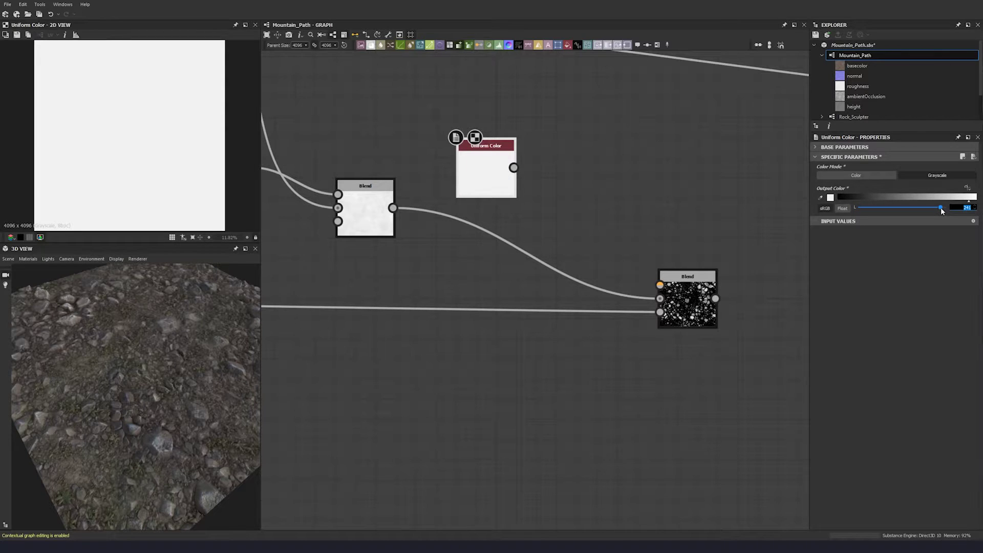
text(156)
key(Return)
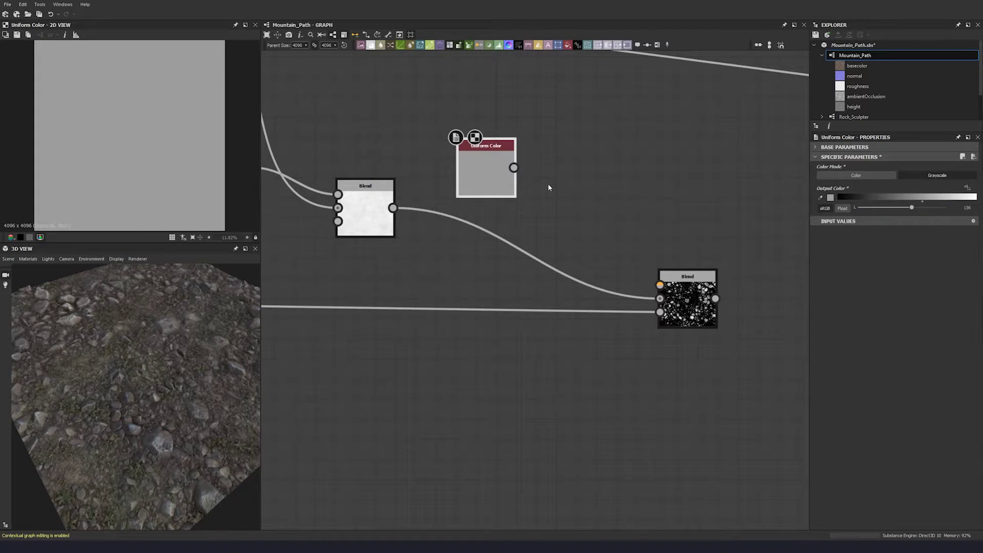
Connect the Uniform Color to the new Blend's Foreground input and preview the Blend in the 2D view.
drag(515, 168, 660, 285)
click(686, 302)
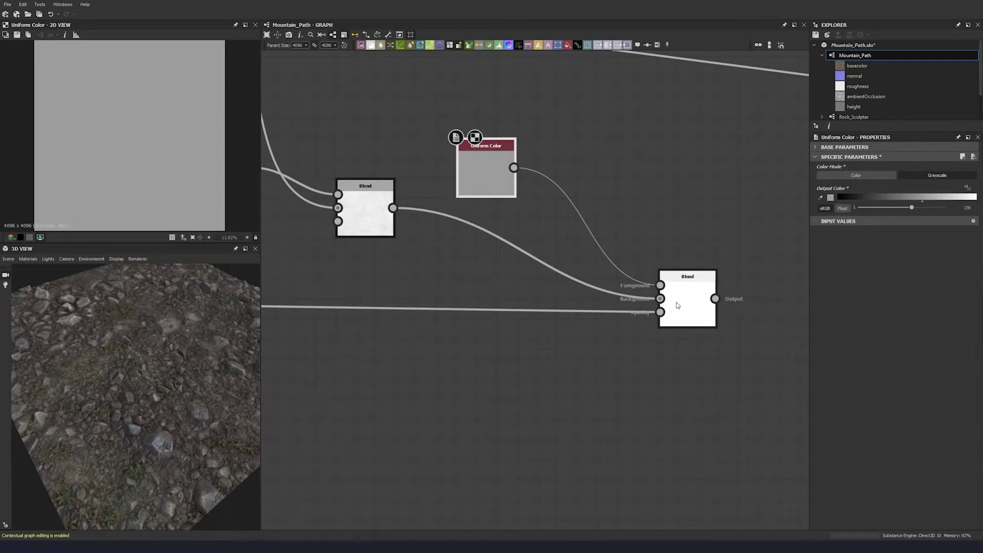
middle_drag(530, 269, 507, 220)
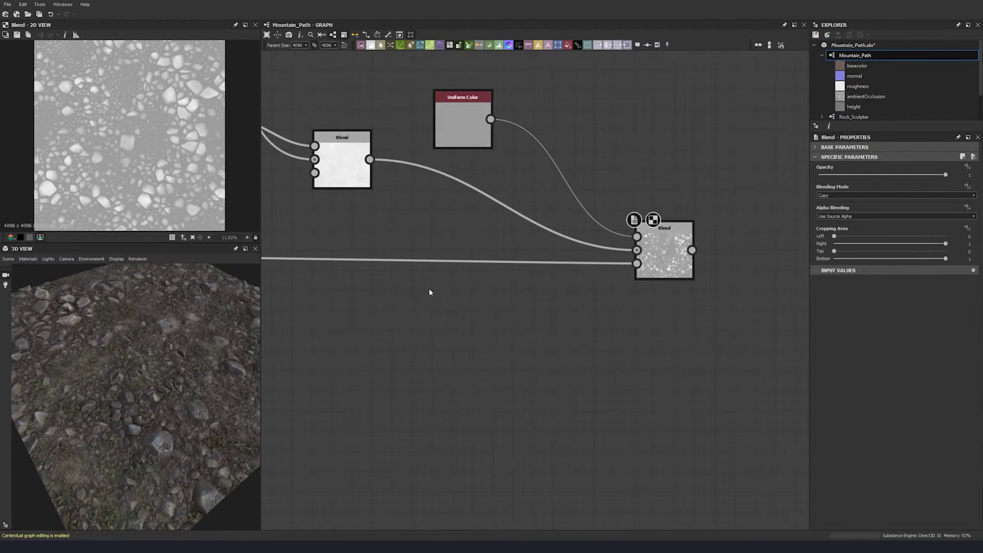
Insert an Invert Grayscale node on the connection feeding the new Blend's Opacity input and preview the Blend result.
key(space)
text(invert)
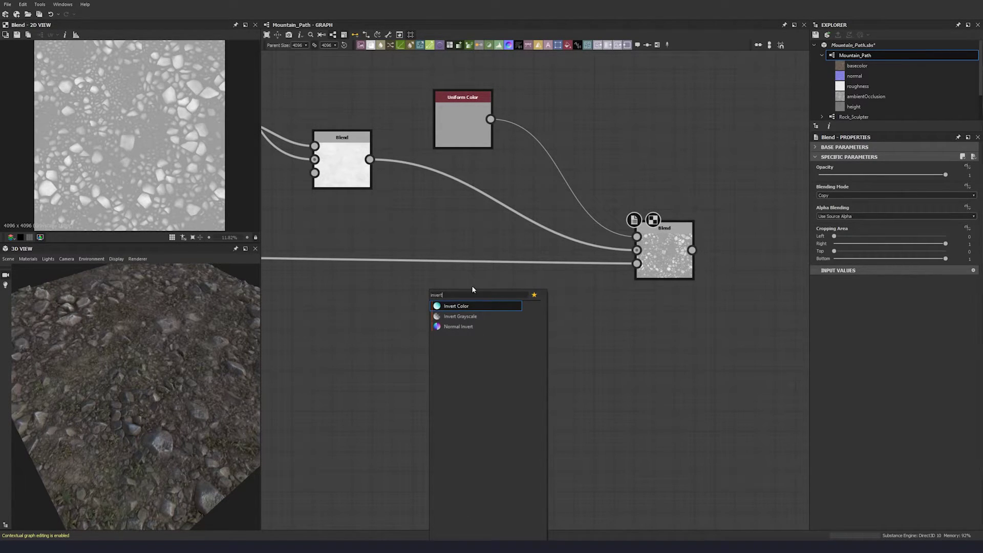
click(470, 318)
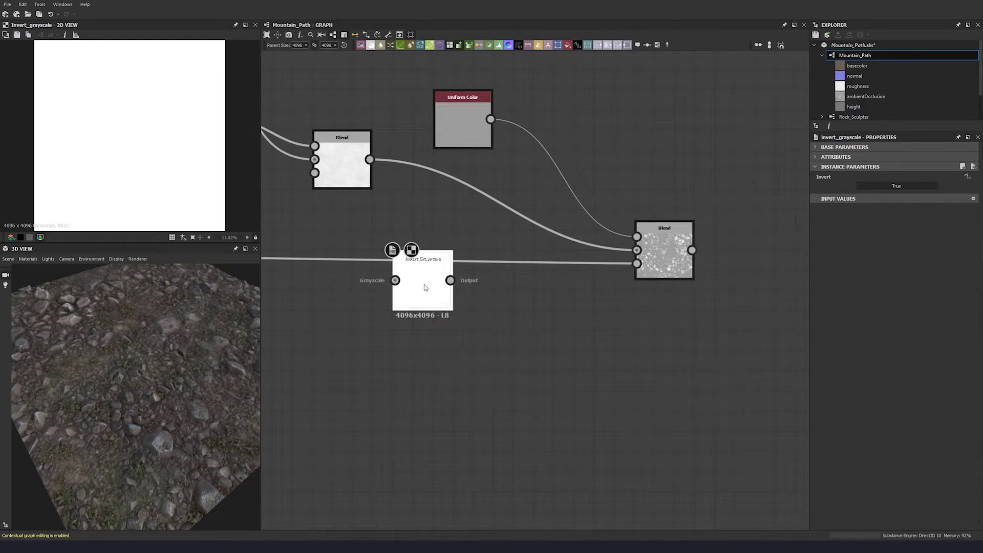
mouse_move(638, 264)
ctrl+mouse_down()
mouse_move(405, 283)
mouse_move(640, 265)
ctrl+mouse_up()
double_click(685, 268)
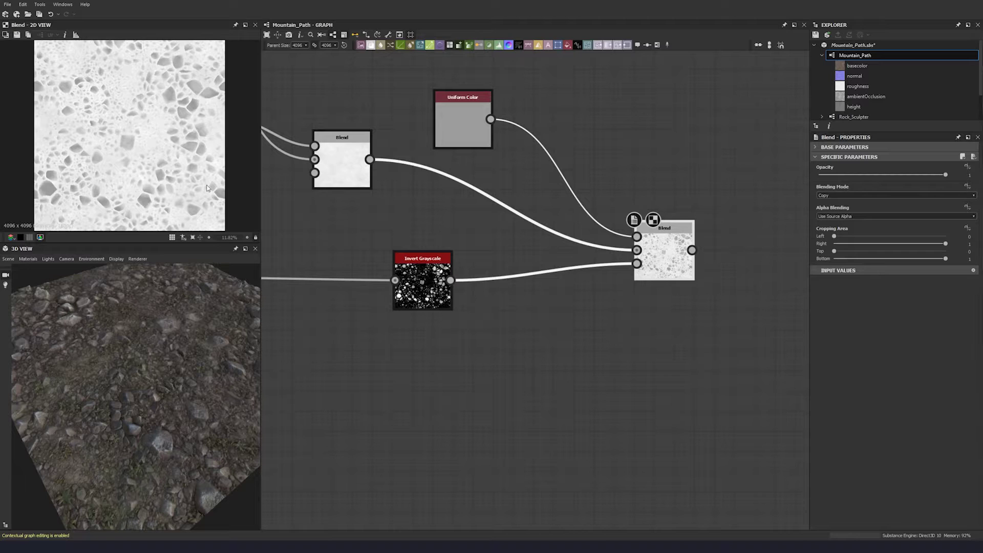
scroll(208, 188, down, 2)
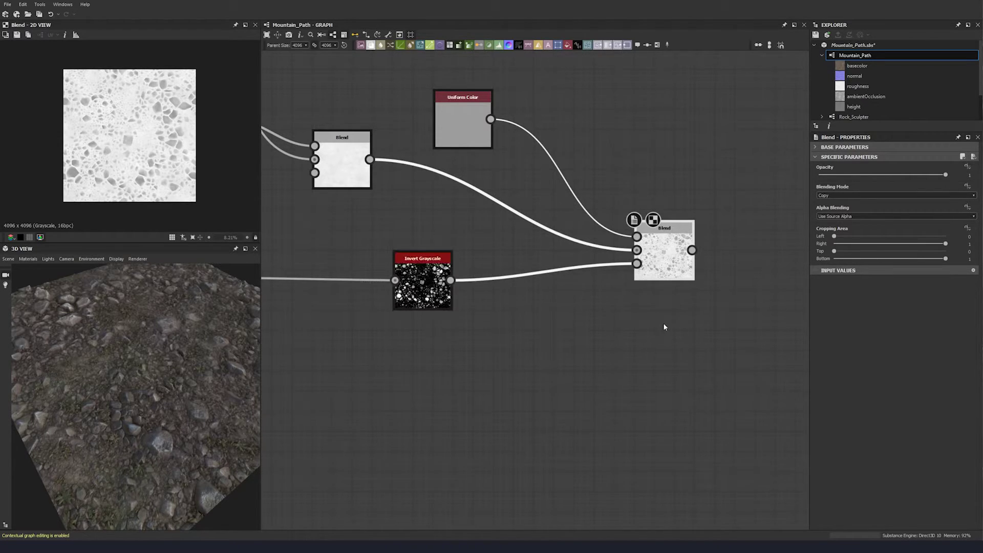
Add a Flood Fill to Random Grayscale node beside the latest Blend.
scroll(662, 327, down, 4)
key(space)
text(floo)
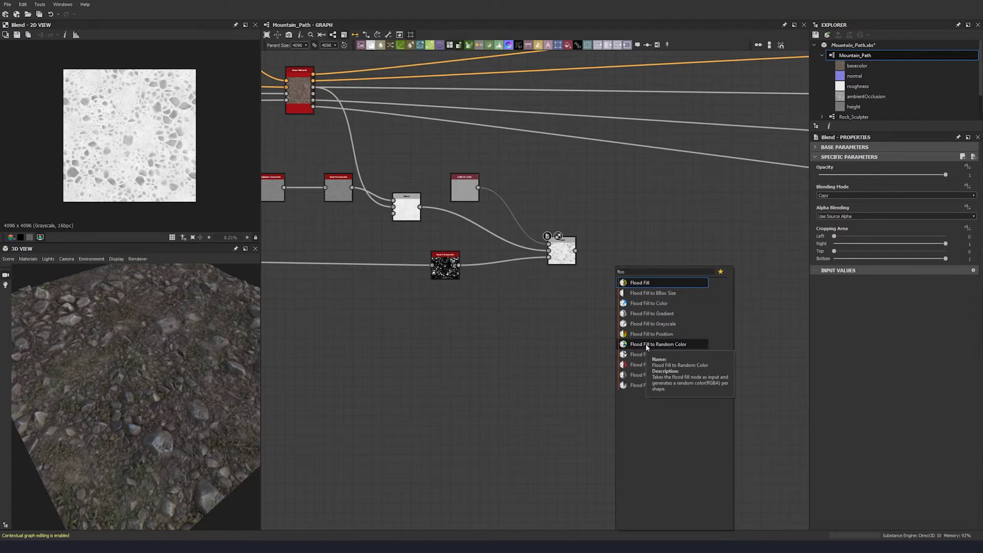
click(673, 357)
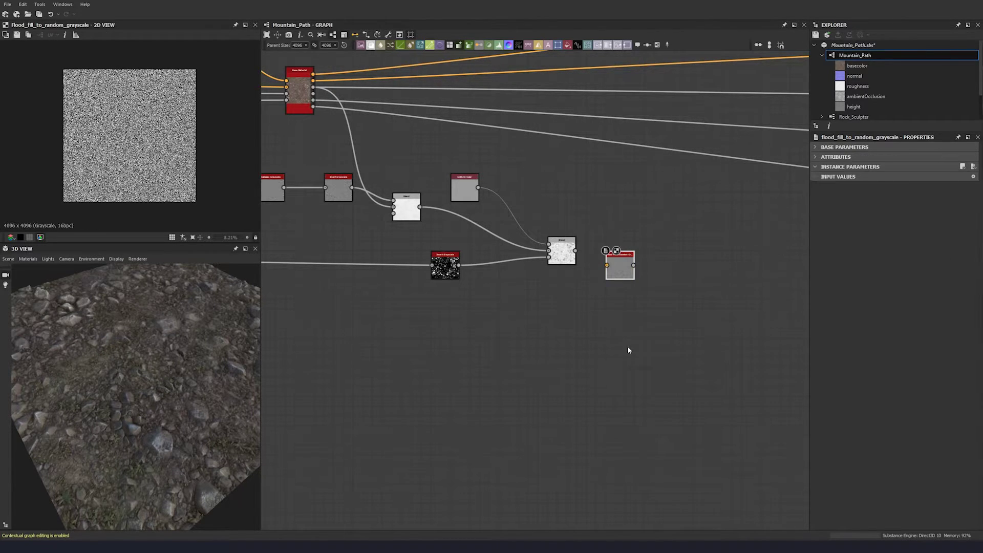
Connect the color output of the uppermost red node in the Stones group to the Flood Fill to Random Grayscale and inspect its pattern.
scroll(628, 350, down, 5)
middle_drag(268, 351, 728, 307)
middle_drag(272, 320, 731, 307)
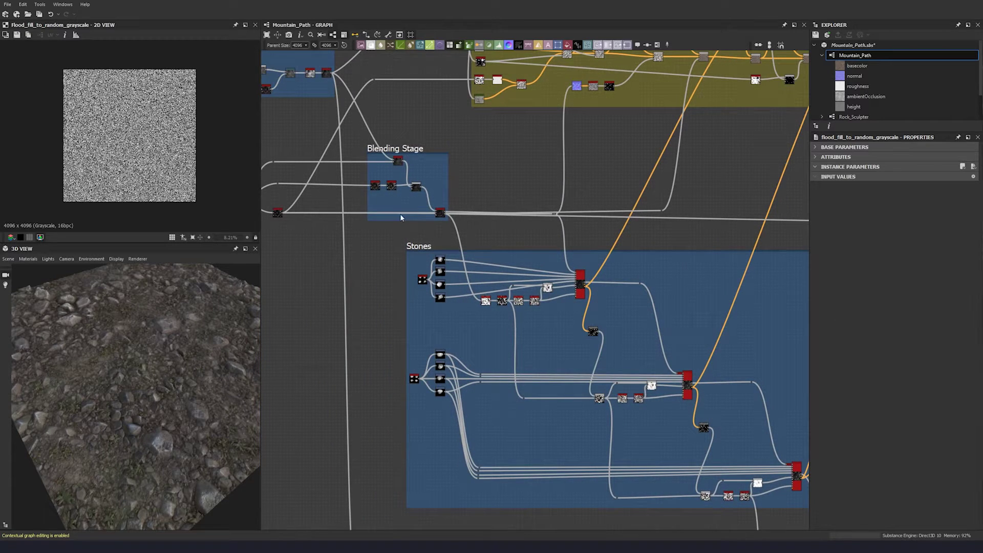
scroll(590, 279, up, 5)
drag(579, 302, 698, 364)
scroll(584, 309, down, 5)
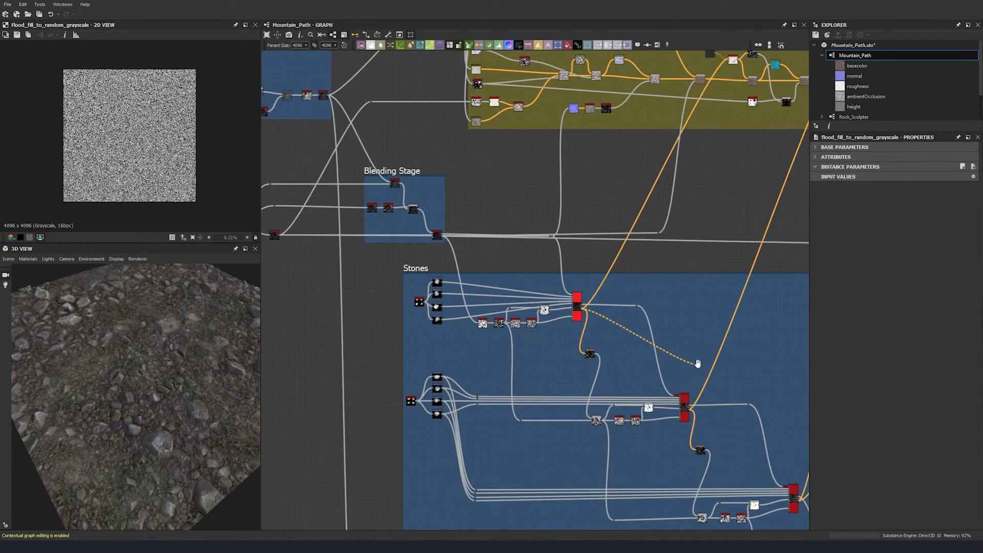
middle_drag(697, 363, 179, 293)
middle_drag(682, 275, 298, 286)
middle_drag(671, 243, 320, 244)
scroll(327, 210, up, 5)
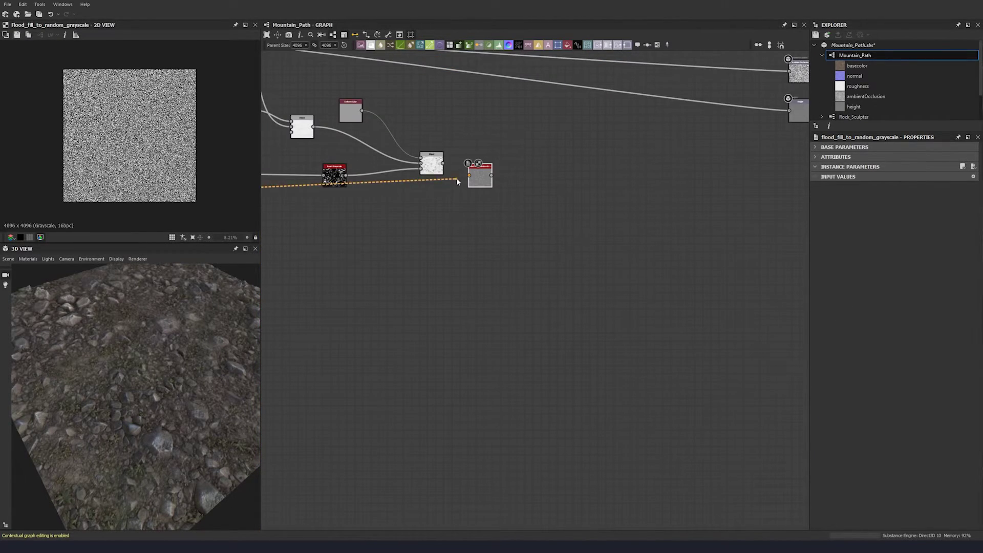
drag(458, 181, 443, 215)
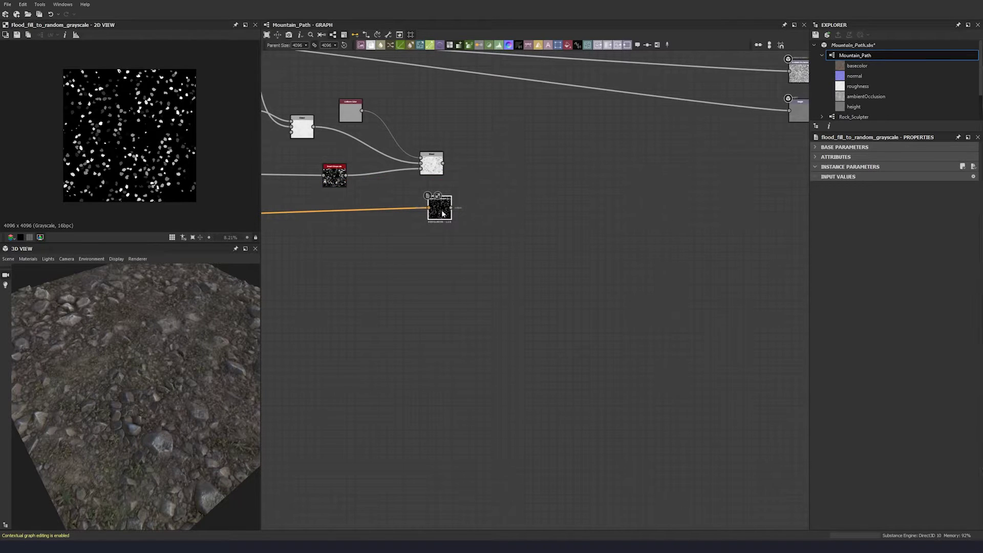
scroll(117, 135, up, 4)
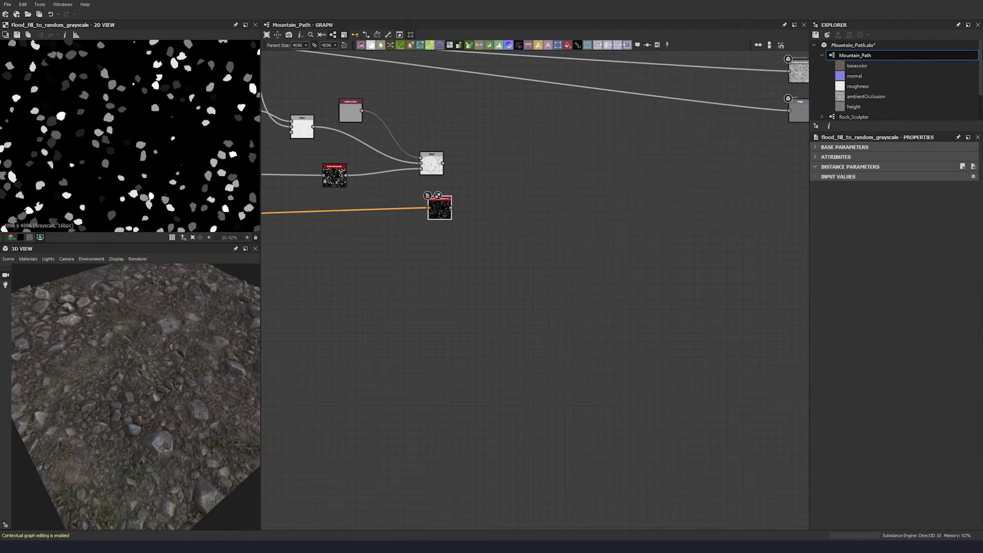
Add another Uniform Color node and position it above the latest Blend.
middle_drag(358, 144, 428, 161)
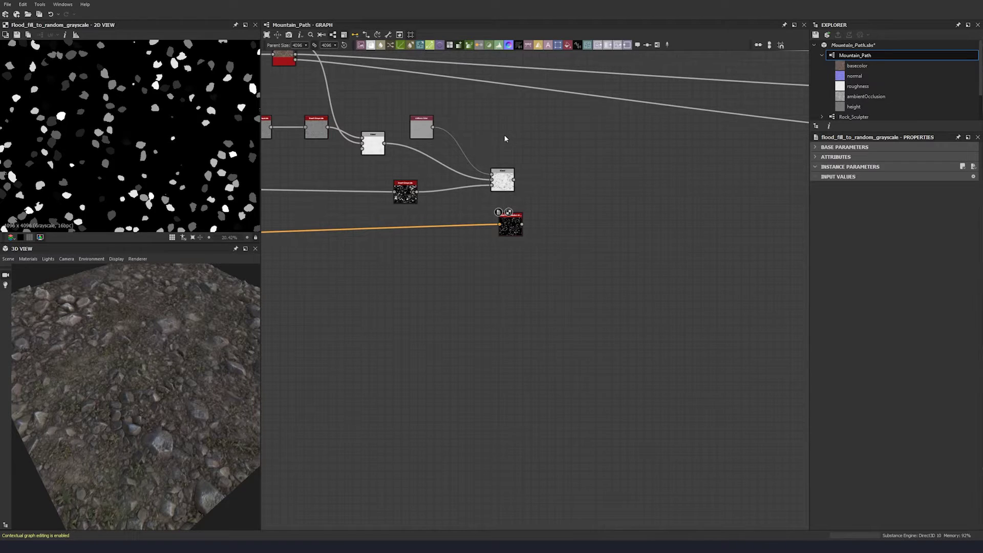
key(space)
text(uniform)
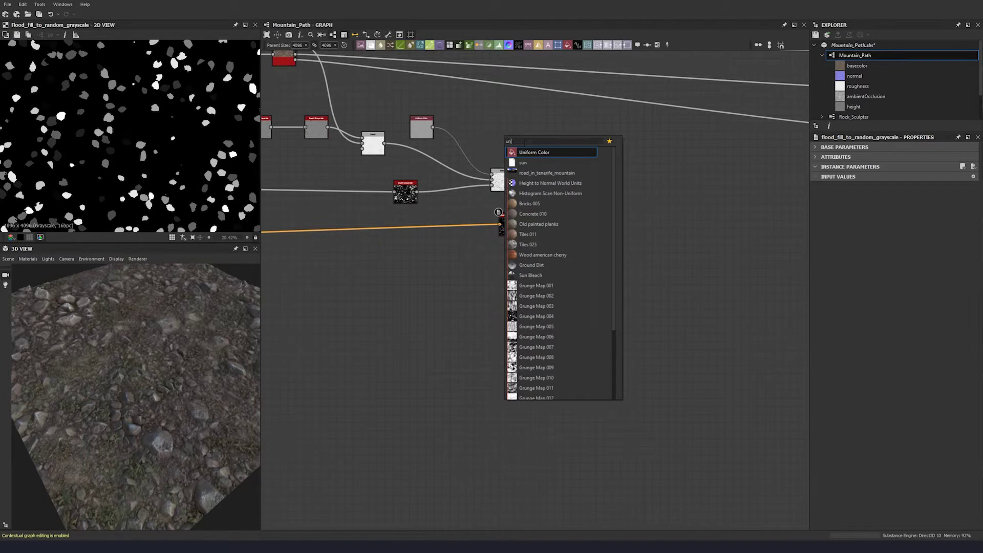
click(533, 152)
middle_drag(533, 152, 517, 167)
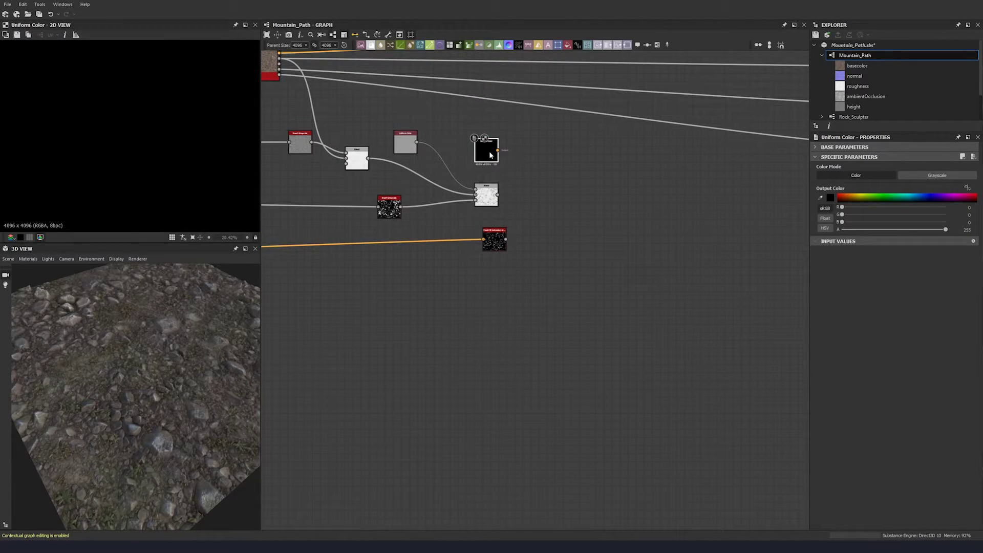
drag(490, 153, 506, 144)
click(537, 179)
Add a third Blend node with the previous Blend as Background and the new Uniform Color as Foreground.
key(space)
click(558, 207)
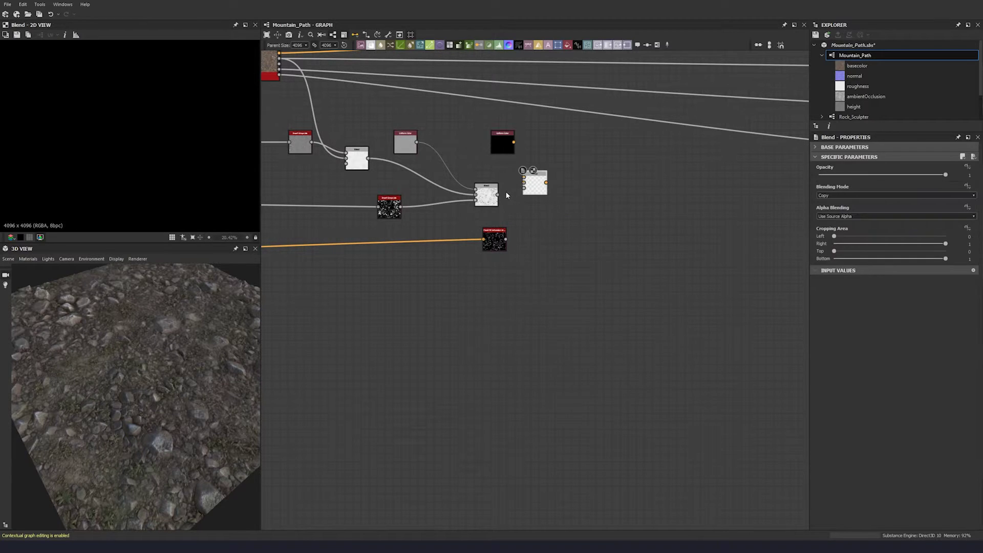
drag(498, 194, 554, 205)
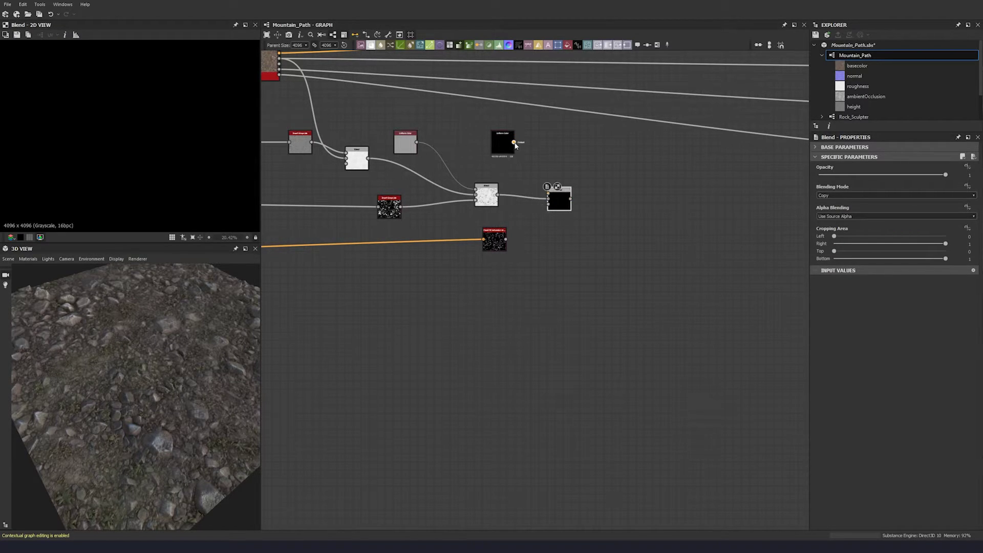
click(545, 163)
Set the new Uniform Color to Grayscale with value 194 and connect the Flood Fill to Random Grayscale to the third Blend's Opacity.
double_click(504, 144)
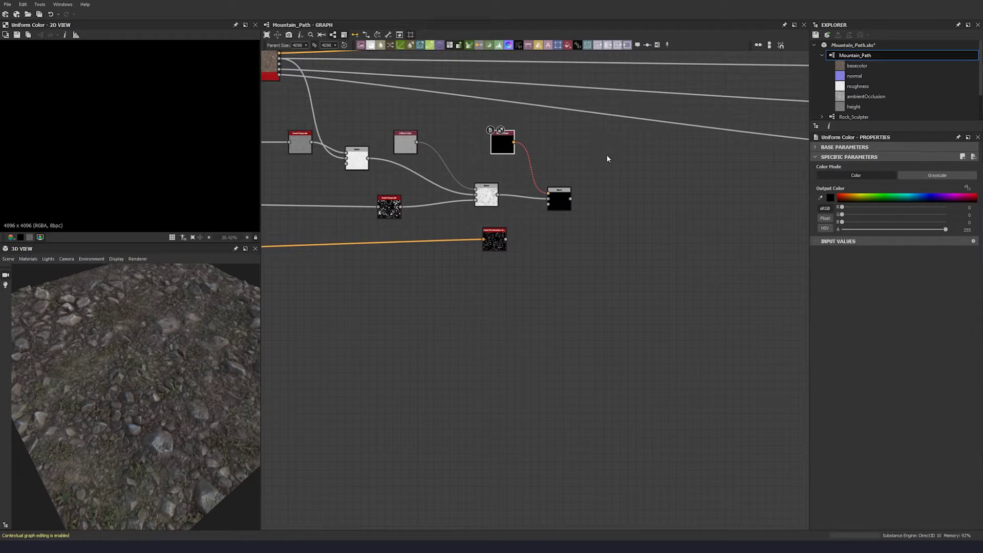
click(946, 175)
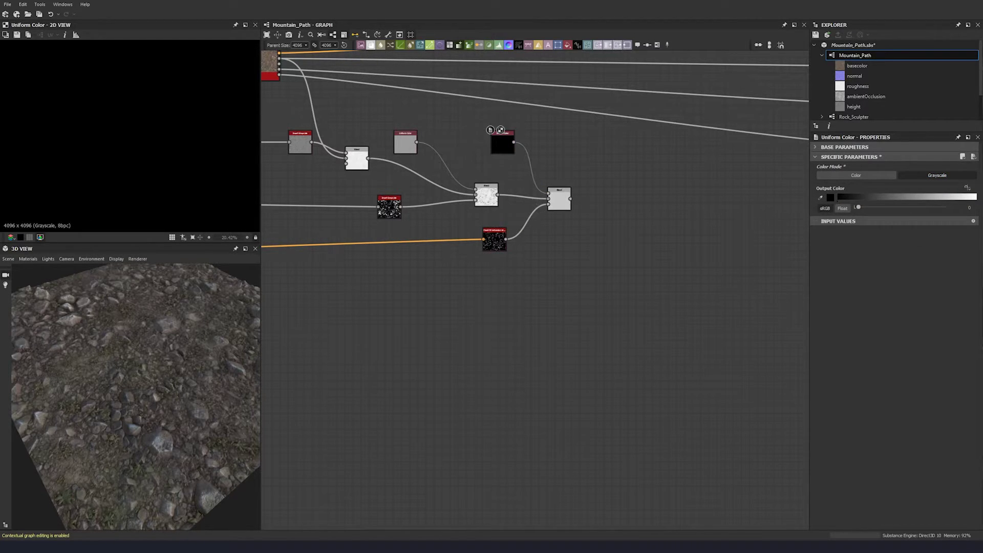
click(503, 141)
click(944, 207)
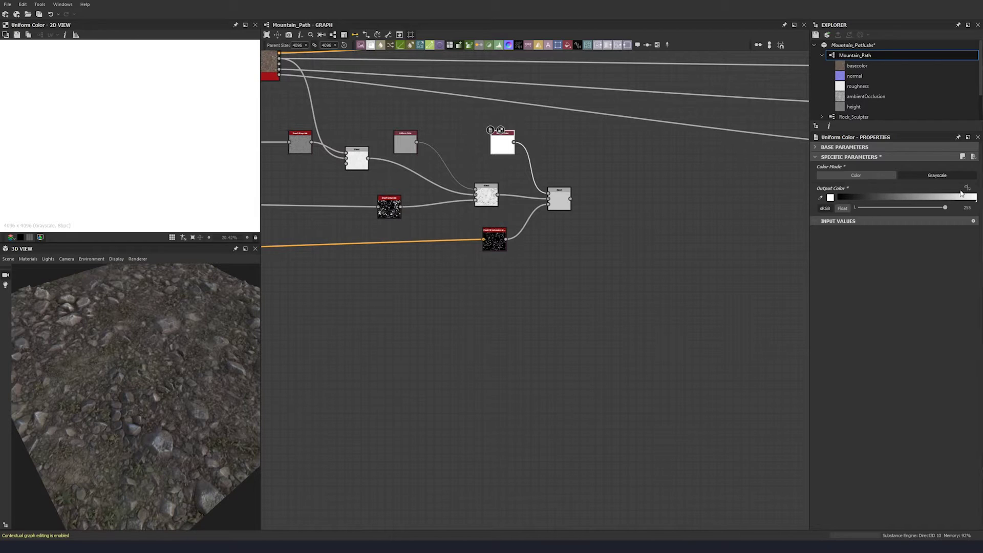
click(969, 208)
text(194)
key(Return)
Compare the results of the last two Blend nodes up close in the 2D view.
middle_drag(534, 153, 510, 152)
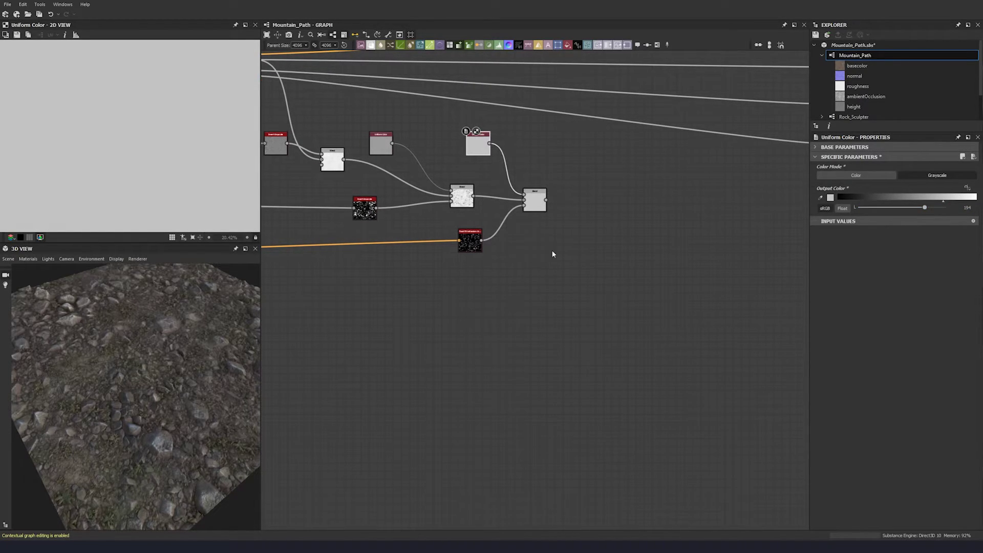
double_click(535, 199)
scroll(113, 185, up, 5)
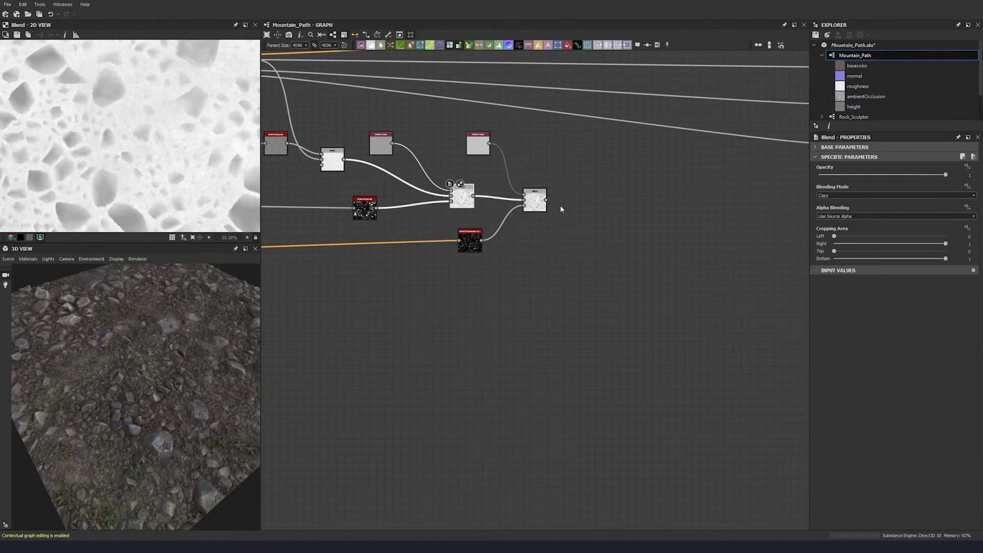
middle_drag(101, 156, 78, 222)
middle_drag(125, 60, 110, 109)
scroll(493, 200, down, 1)
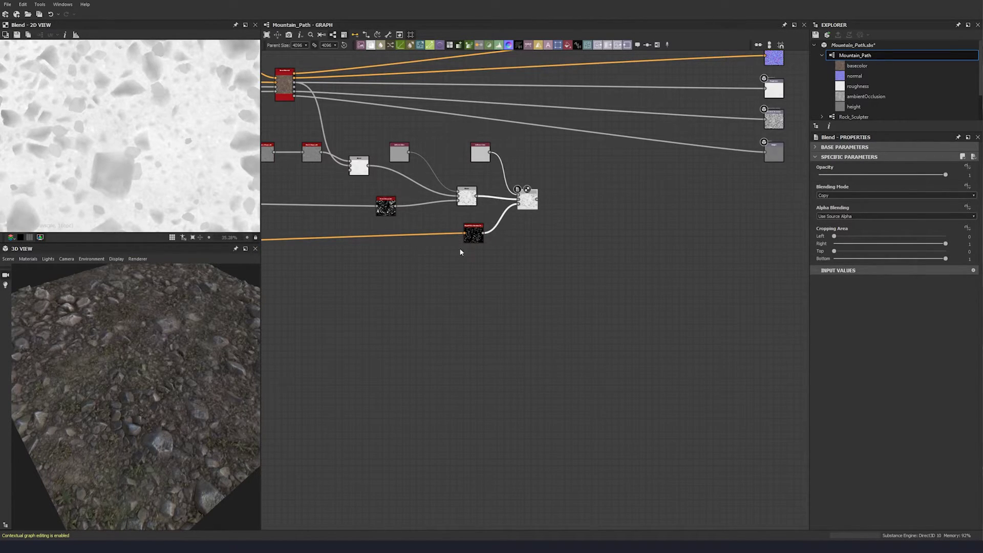
Move the Uniform Color and the Flood Fill to Random Grayscale closer to the third Blend in the roughness chain.
click(474, 237)
drag(479, 239, 518, 245)
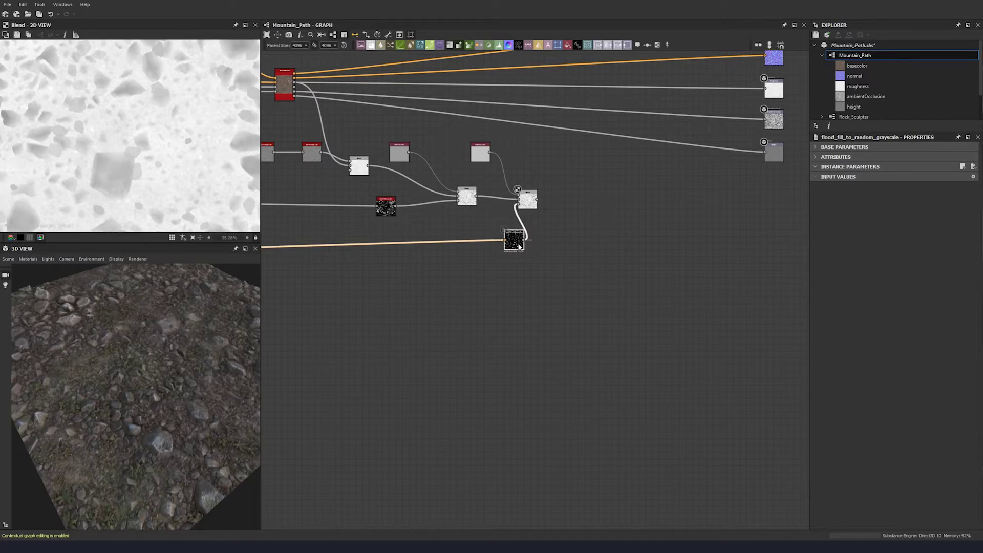
drag(488, 160, 514, 166)
drag(512, 243, 499, 243)
Duplicate the Uniform Color, Flood Fill to Random Grayscale and Blend group, and connect the previous Blend to the copied Blend's Background.
drag(556, 161, 496, 249)
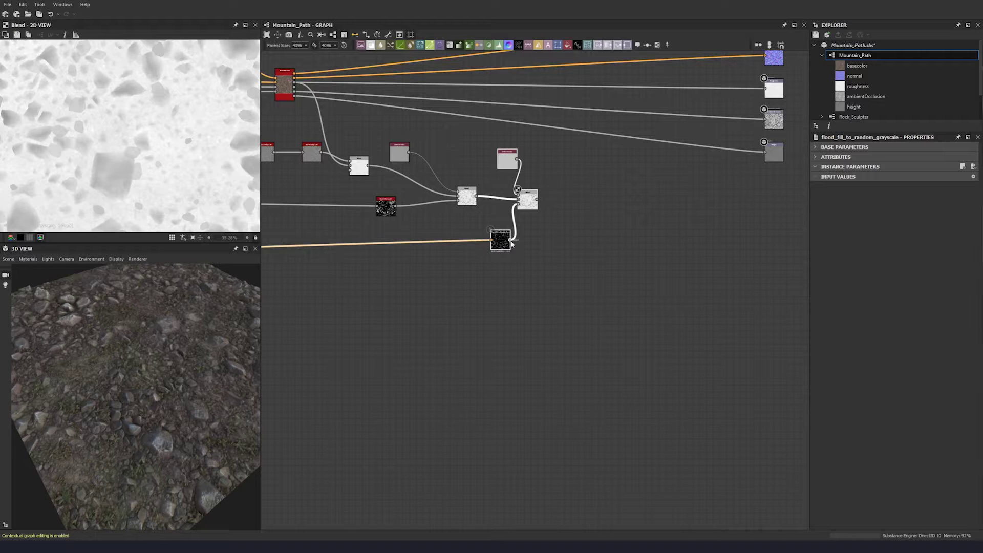
key(ctrl+d)
drag(528, 254, 591, 176)
drag(538, 199, 600, 214)
Connect the second Stones Shape Splatter's flood fill data to the duplicated Flood Fill to Random Grayscale node.
scroll(599, 250, down, 5)
middle_drag(358, 345, 763, 266)
middle_drag(512, 290, 768, 253)
middle_drag(454, 275, 619, 251)
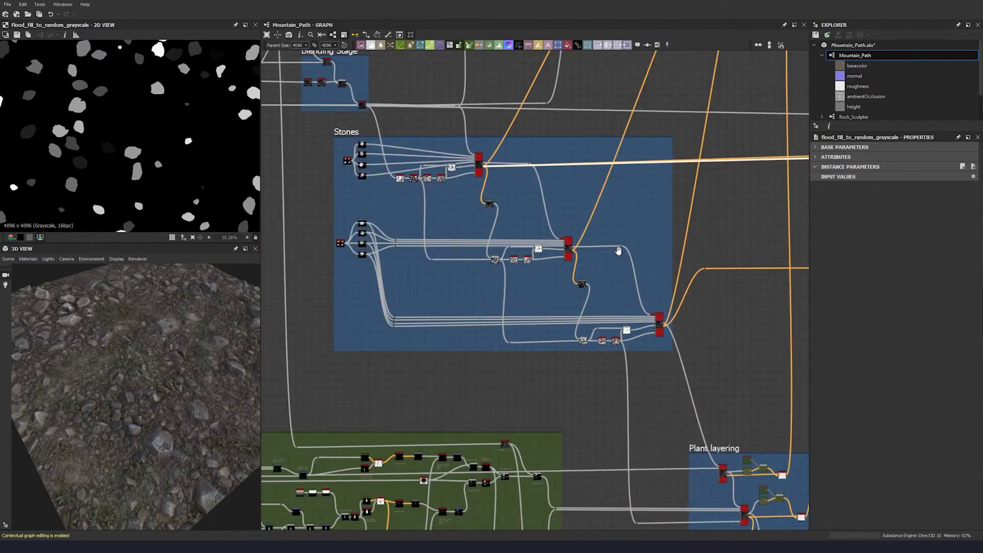
scroll(606, 250, up, 5)
scroll(614, 264, down, 4)
drag(607, 237, 595, 202)
middle_drag(733, 103, 359, 461)
drag(595, 202, 613, 200)
middle_drag(783, 174, 415, 210)
scroll(622, 194, up, 5)
drag(613, 200, 743, 175)
middle_drag(657, 219, 278, 320)
Preview the newest Blend in the 2D view and set its Uniform Color to grayscale 156.
drag(409, 233, 437, 233)
double_click(437, 233)
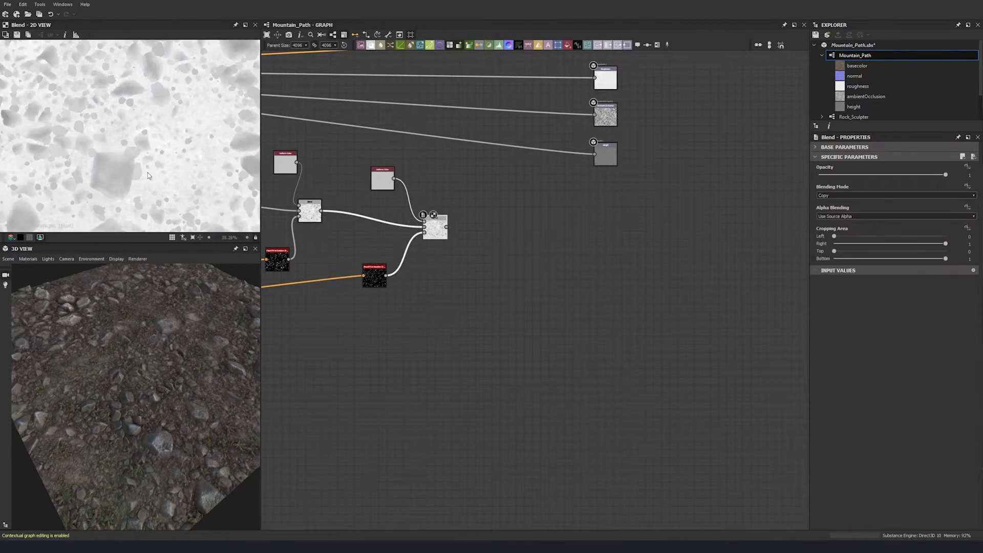
scroll(142, 129, down, 3)
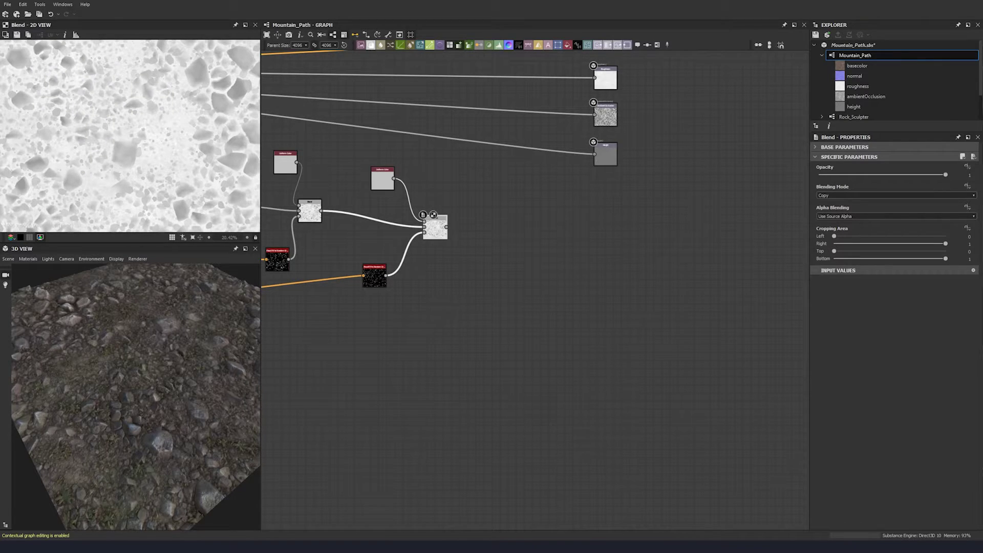
middle_drag(300, 196, 417, 196)
click(500, 179)
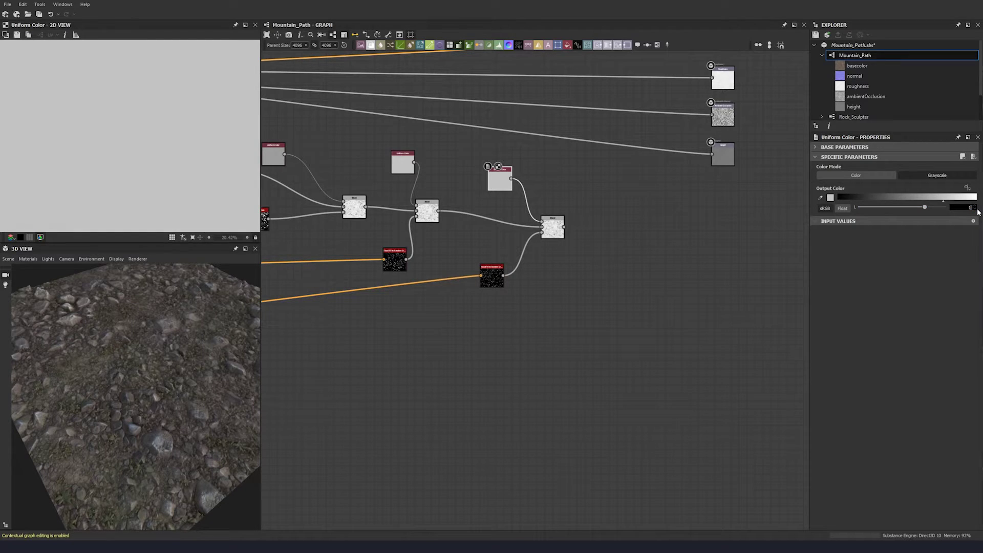
key(Return)
Duplicate the latest Uniform Color, Flood Fill to Random Grayscale and Blend group, placing the copy after the previous Blend in the chain.
drag(564, 176, 494, 262)
click(532, 224)
drag(575, 159, 489, 266)
key(ctrl+d)
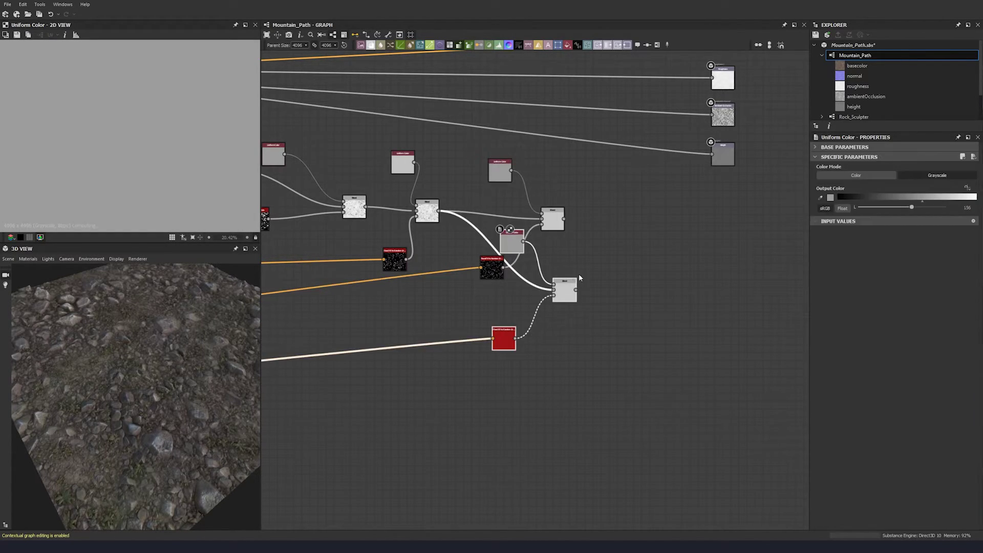
drag(567, 291, 651, 231)
Connect the third Stones Shape Splatter's flood fill data to the newly copied Flood Fill to Random Grayscale node.
scroll(645, 234, down, 4)
middle_drag(496, 270, 789, 203)
middle_drag(328, 302, 952, 129)
click(645, 204)
middle_drag(681, 189, 313, 369)
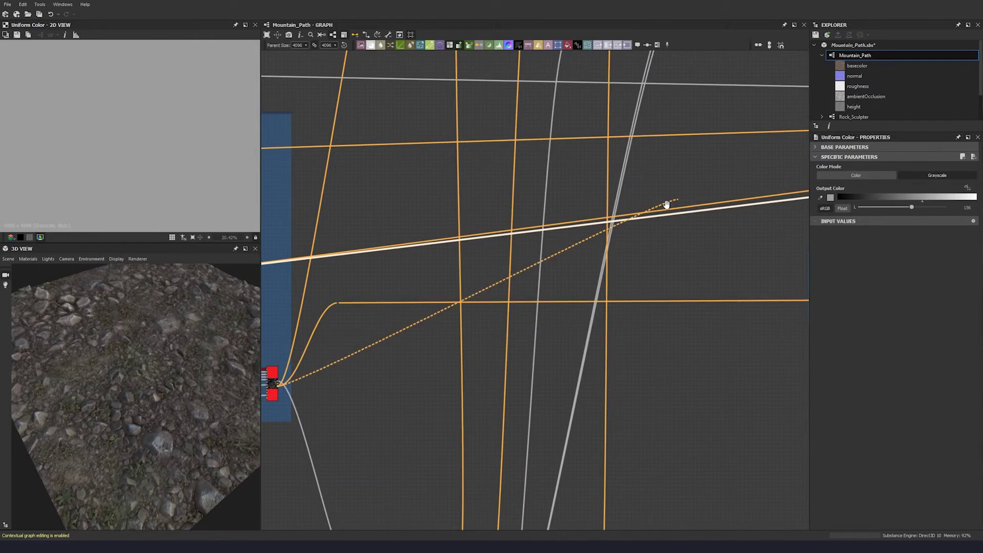
middle_drag(772, 150, 332, 222)
middle_drag(792, 194, 353, 202)
scroll(472, 196, up, 4)
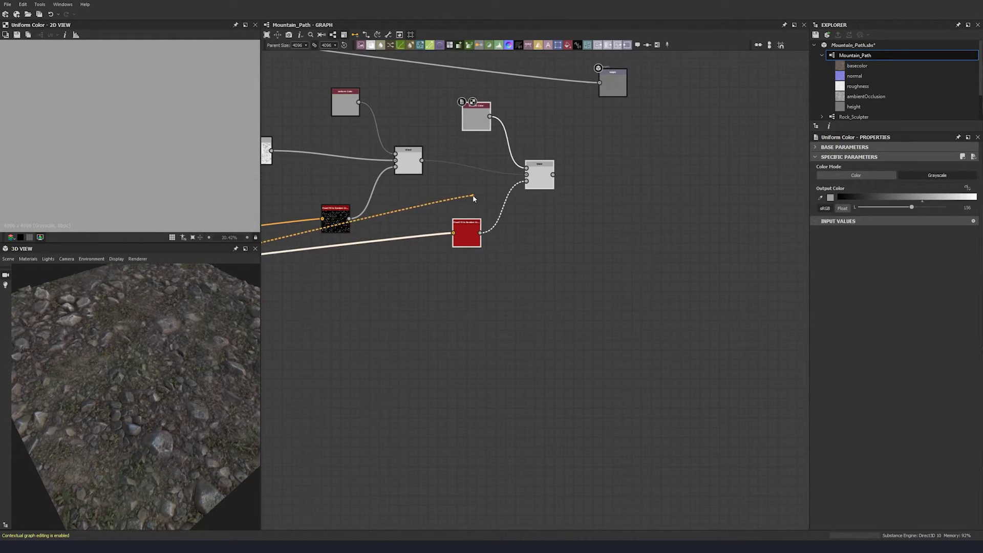
click(463, 236)
middle_drag(464, 260, 466, 225)
drag(474, 204, 475, 239)
click(507, 213)
Preview the newly copied Blend and set its Uniform Color to grayscale 180.
double_click(552, 180)
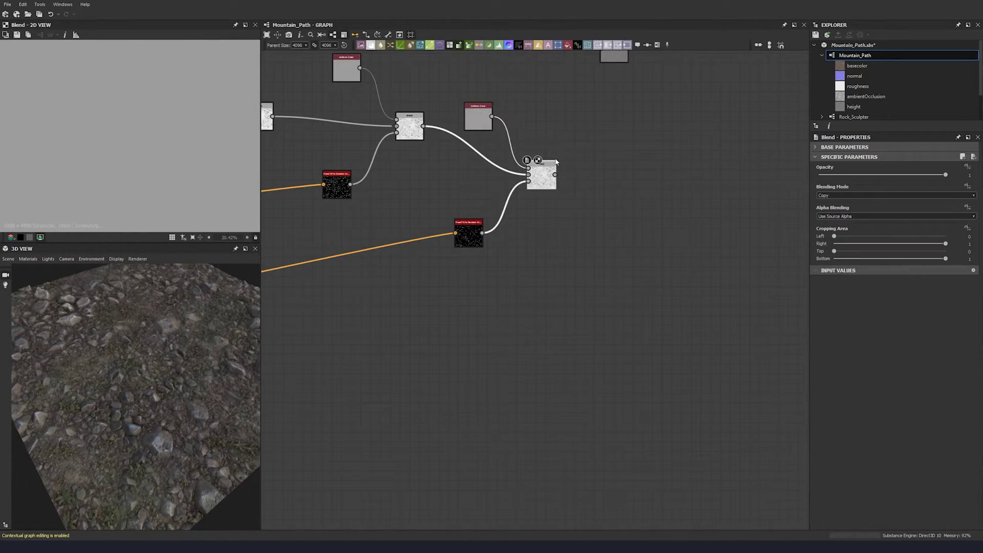
double_click(483, 124)
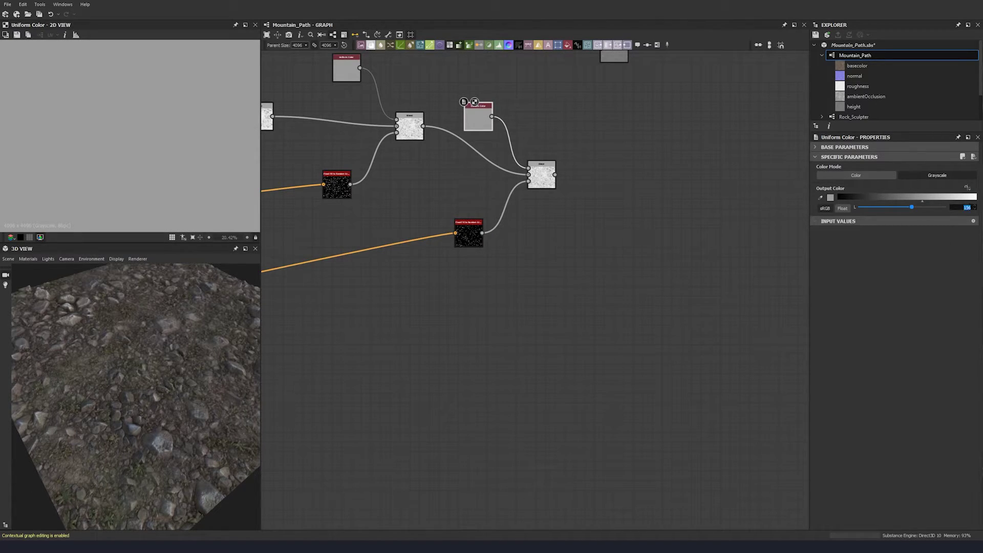
key(Return)
Move the material's output nodes farther right in the graph and connect the last Blend to the Roughness output.
scroll(436, 272, down, 4)
drag(565, 67, 516, 162)
drag(521, 163, 641, 164)
scroll(645, 96, up, 5)
middle_drag(606, 162, 640, 123)
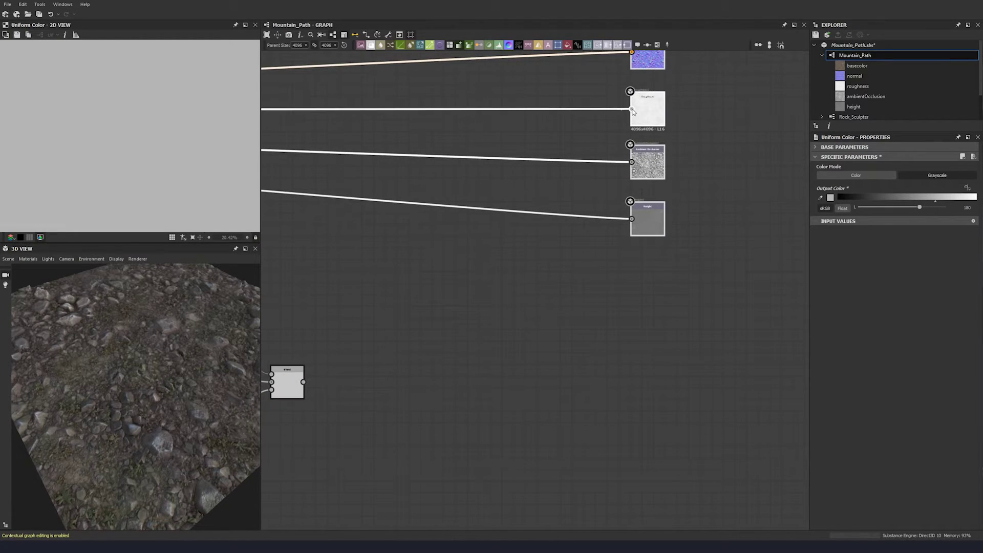
middle_drag(540, 172, 646, 51)
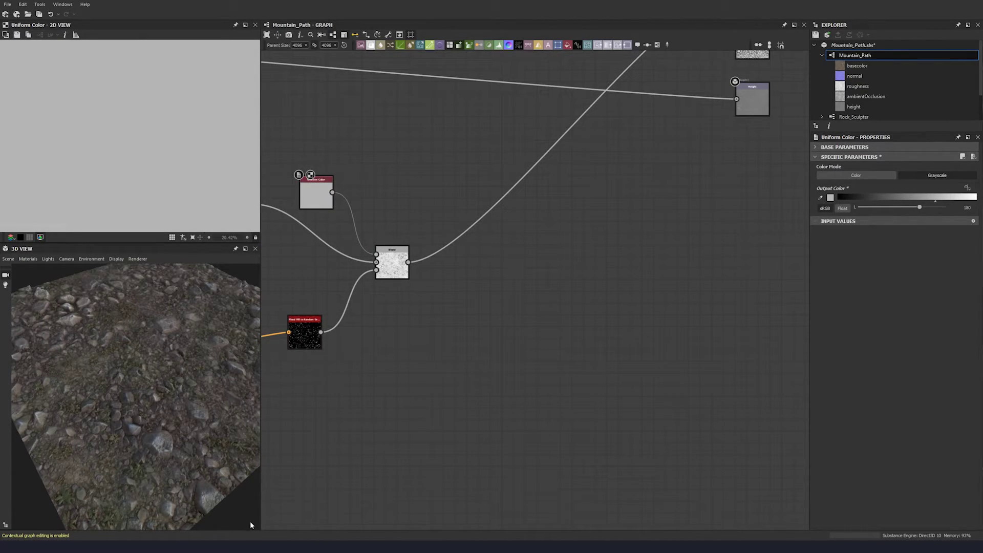
Assign the Roughness output to the 3D view's Roughness channel and examine the surface with a changed camera and lighting angle.
drag(249, 521, 180, 450)
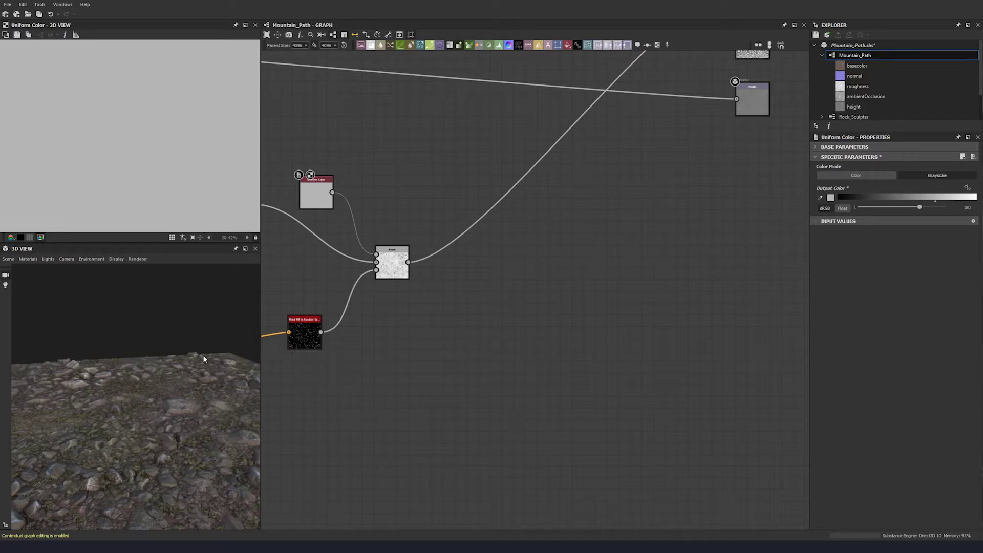
scroll(581, 153, down, 3)
double_click(662, 73)
drag(663, 73, 140, 374)
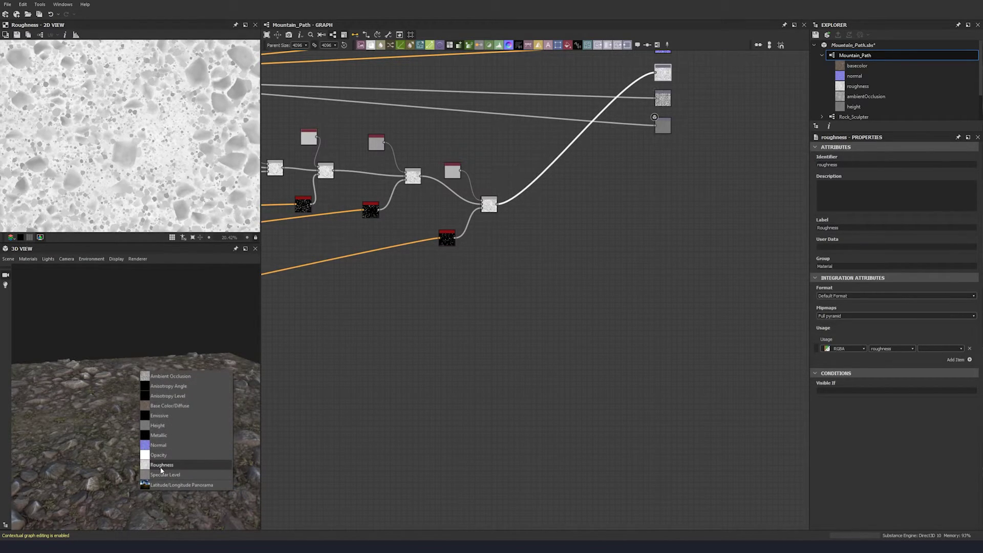
click(155, 465)
drag(156, 462, 192, 392)
ctrl+shift+right_drag(193, 392, 118, 405)
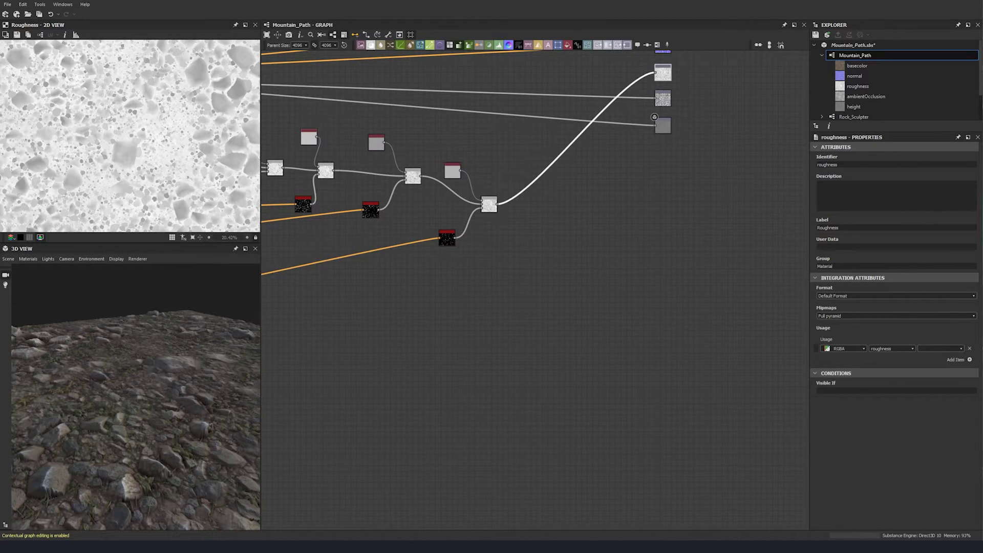
Copy the last Uniform Color, Flood Fill to Random Grayscale and Blend group, and connect the last Blend to the copied Blend's Background.
scroll(678, 238, down, 5)
middle_drag(475, 429, 674, 215)
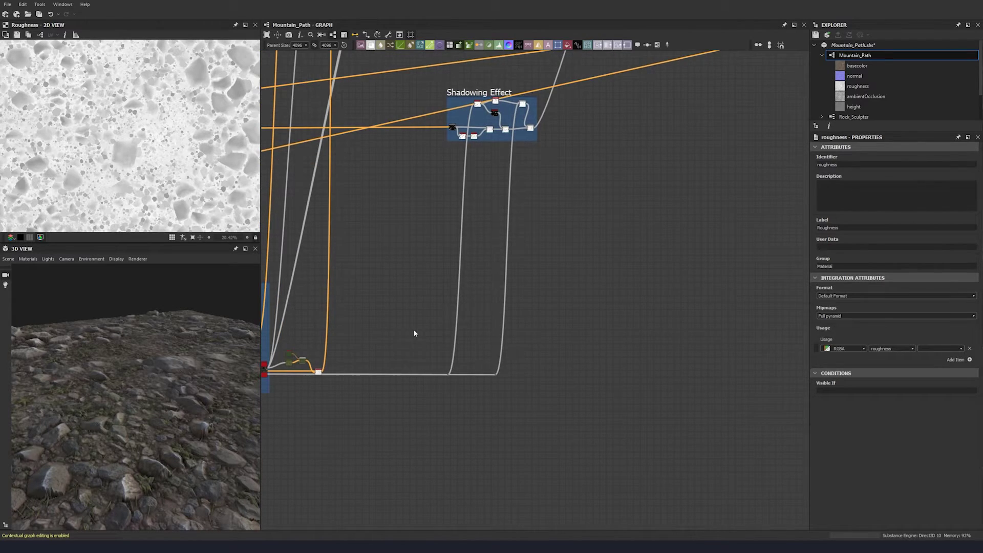
middle_drag(413, 331, 610, 282)
middle_drag(718, 189, 532, 294)
middle_drag(681, 164, 430, 300)
scroll(519, 223, up, 5)
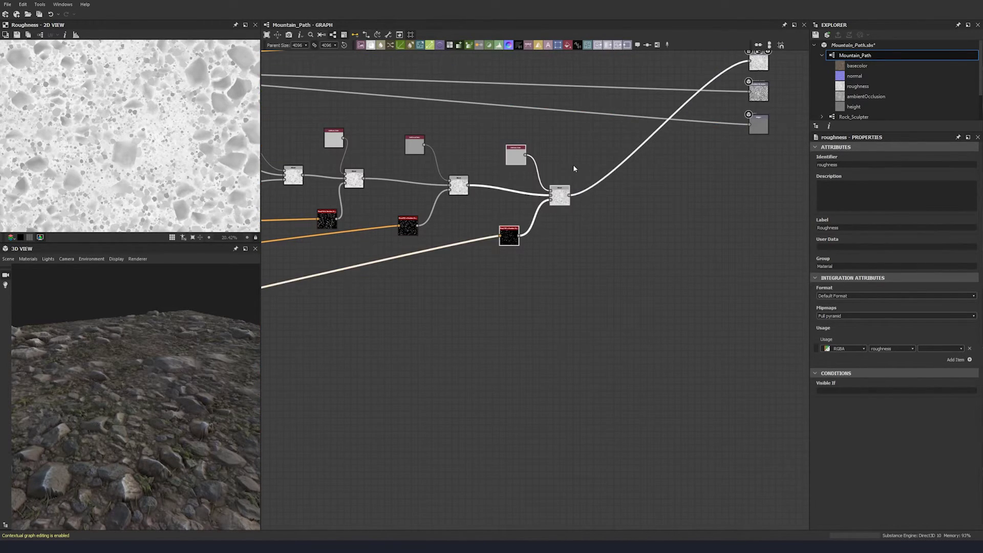
drag(574, 164, 609, 153)
key(ctrl+v)
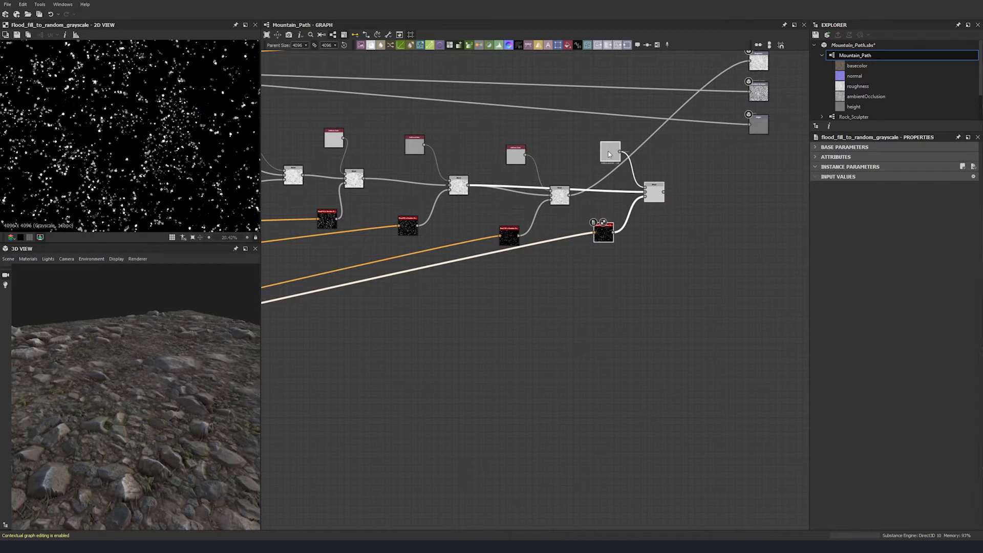
drag(643, 191, 644, 192)
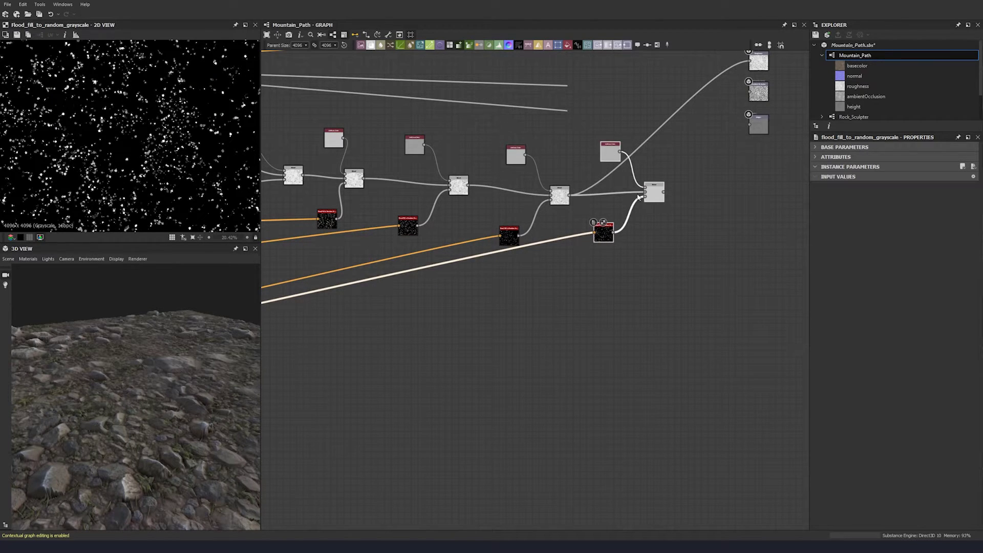
Connect the first Plant layering Shape Splatter's flood fill data to the copied Flood Fill to Random Grayscale and move that node lower.
scroll(610, 268, down, 6)
middle_drag(433, 340, 770, 157)
middle_drag(371, 317, 580, 272)
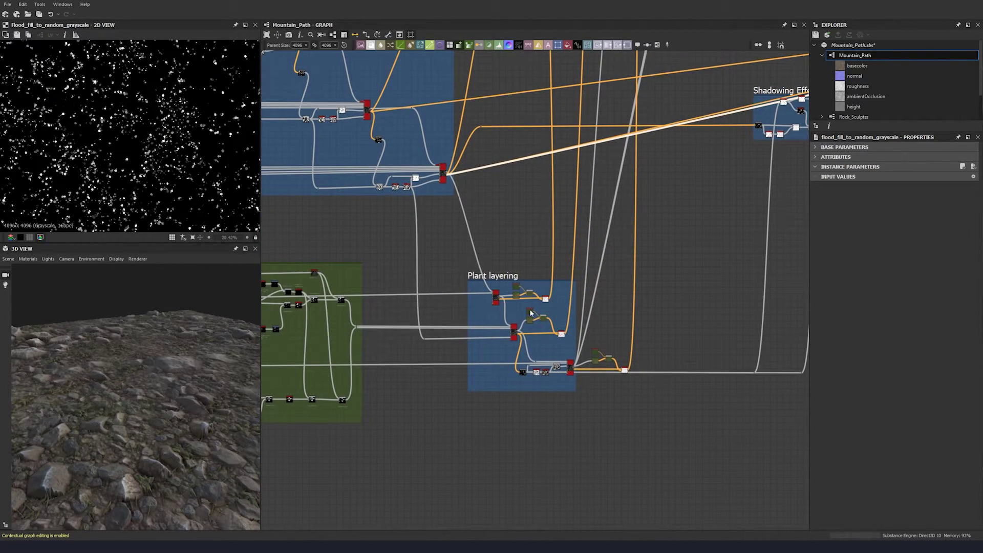
scroll(532, 309, up, 3)
scroll(533, 309, up, 3)
click(434, 282)
scroll(463, 289, down, 5)
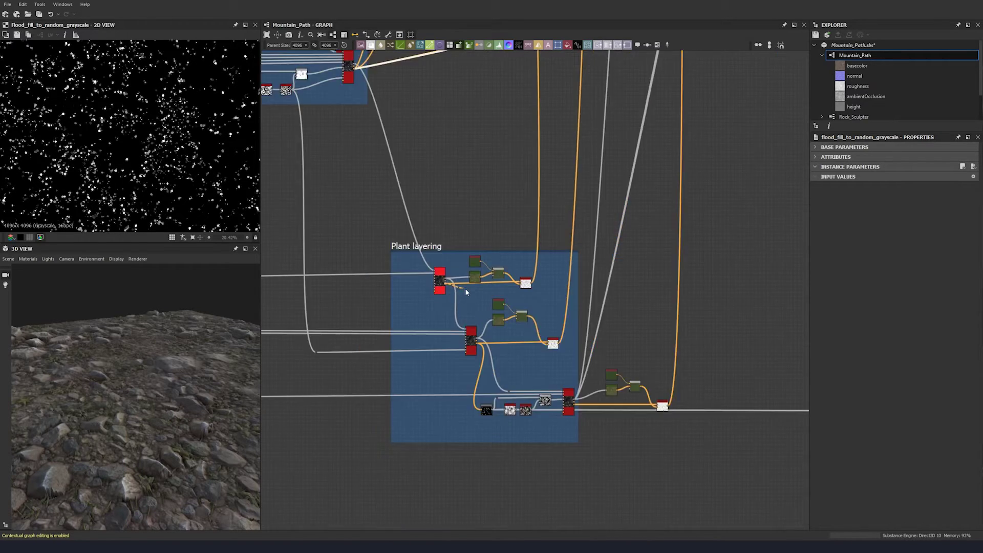
middle_drag(782, 102, 449, 286)
scroll(472, 274, up, 8)
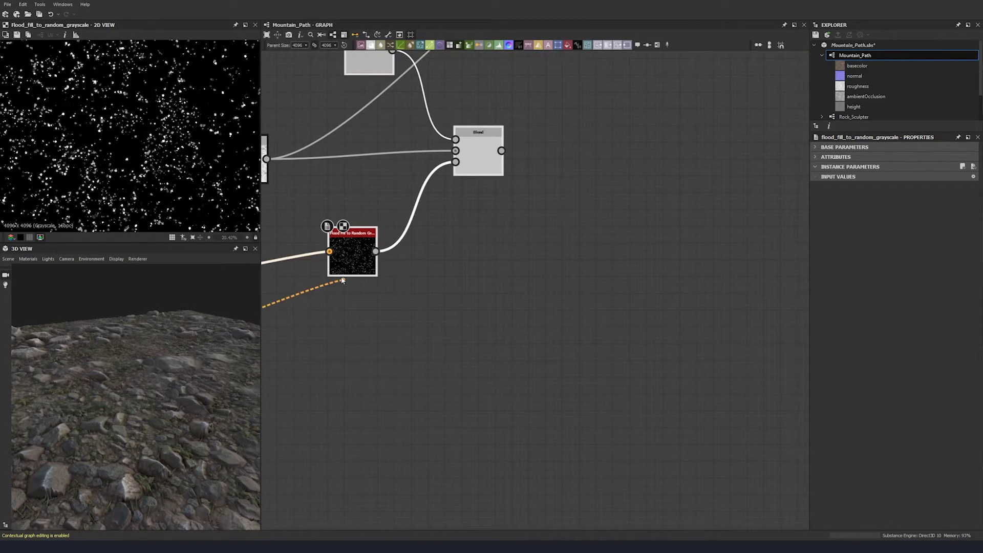
middle_drag(352, 307, 434, 294)
click(436, 294)
drag(437, 244, 438, 294)
middle_drag(445, 310, 497, 286)
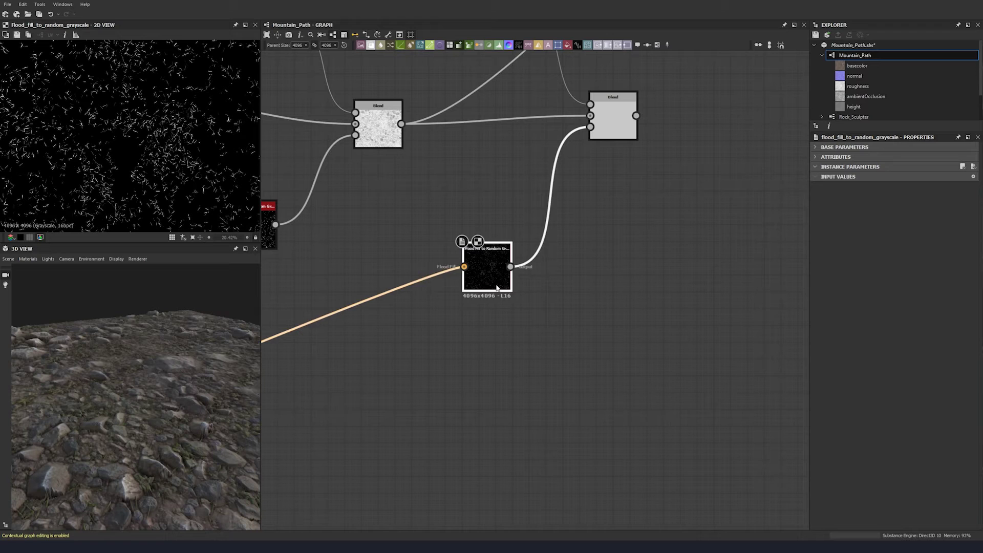
click(536, 287)
Set the newest Uniform Color to grayscale 126 and reroute the Roughness output's connection to the newest Blend.
double_click(618, 122)
middle_drag(612, 115, 546, 263)
middle_drag(528, 110, 526, 235)
scroll(527, 236, down, 3)
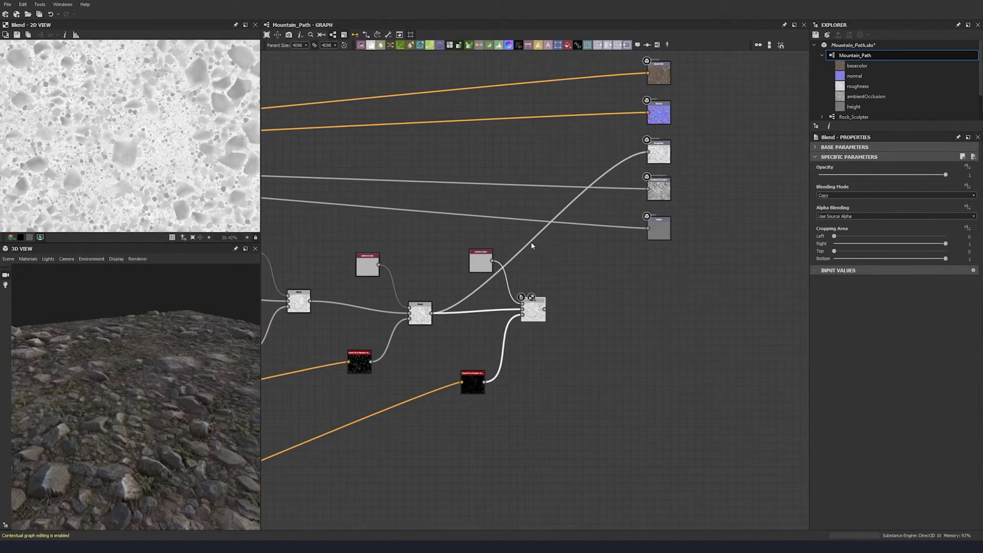
click(487, 265)
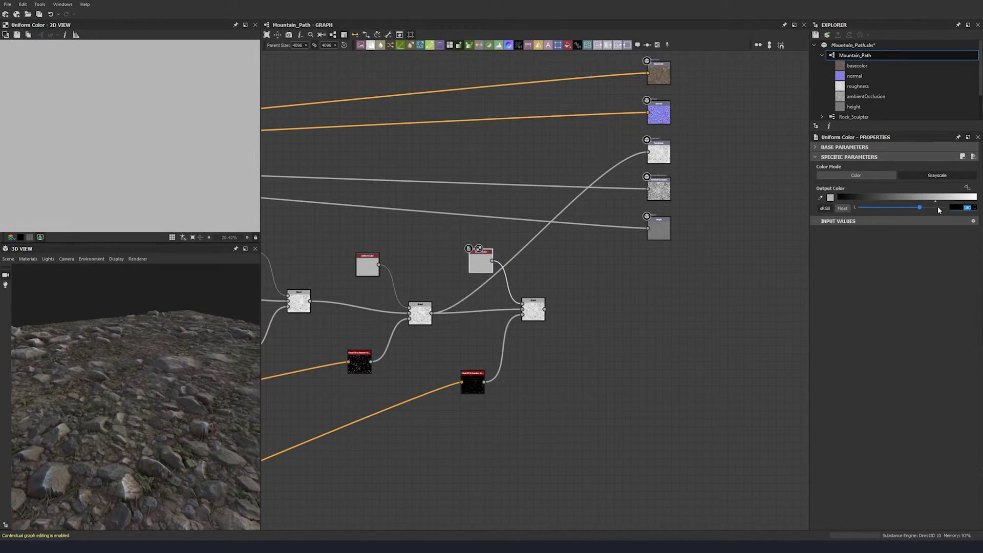
text(126)
key(Return)
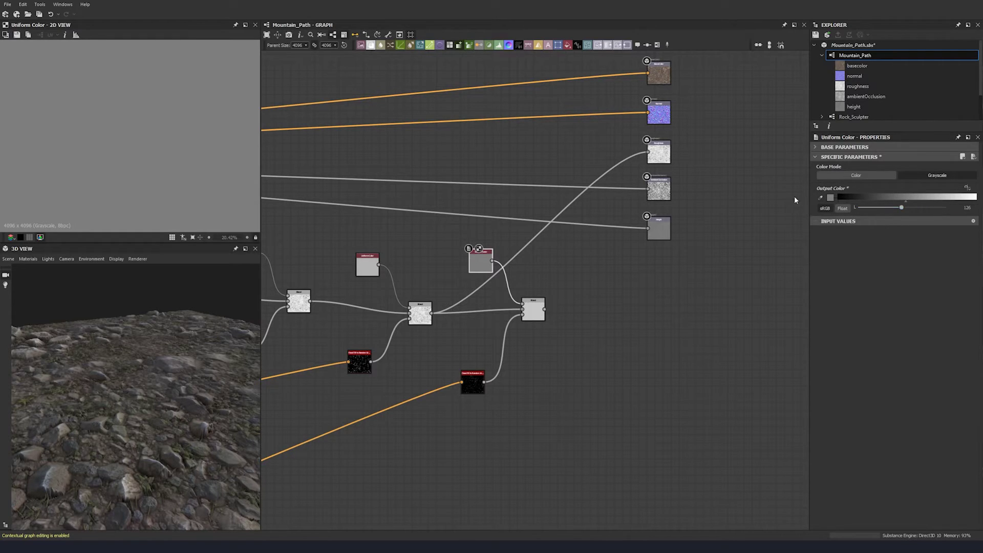
shift+drag(432, 314, 544, 309)
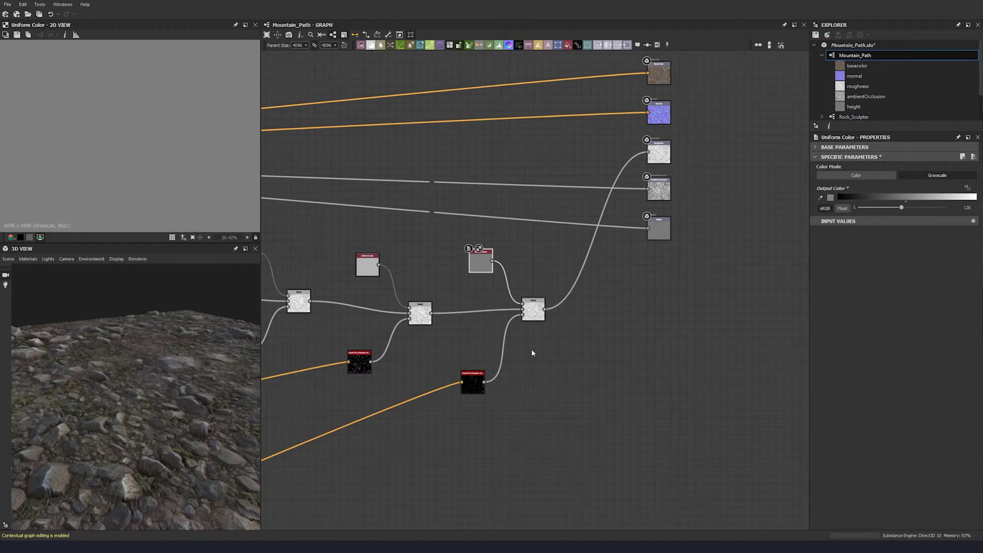
drag(134, 413, 105, 444)
drag(561, 236, 483, 383)
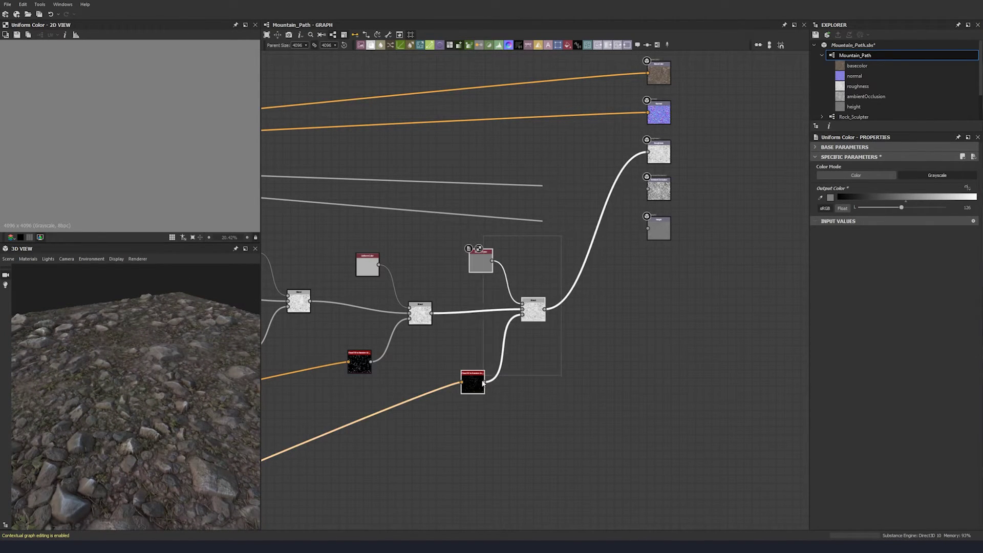
key(ctrl+d)
click(567, 281)
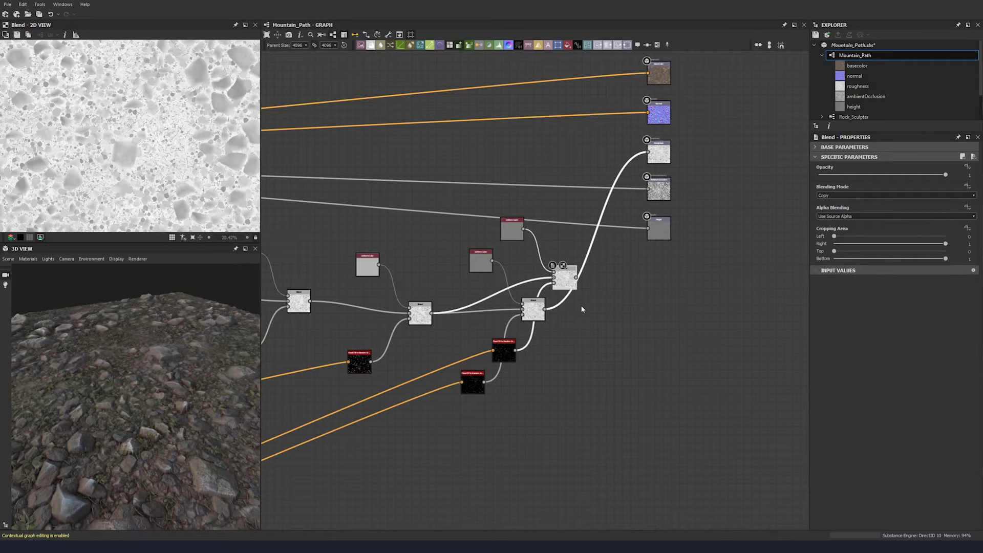
key(ctrl+z)
Duplicate the first plant Uniform Color, Flood Fill to Random Grayscale and Blend group, and place the copy after the last Blend.
drag(562, 263, 455, 412)
key(ctrl+d)
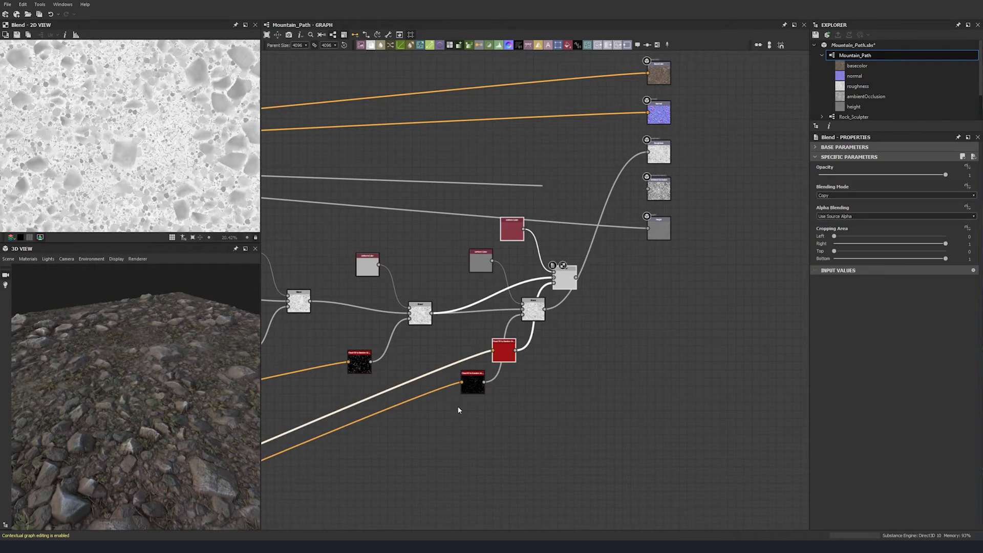
drag(566, 281, 640, 329)
Connect the second Plant layering Shape Splatter's flood fill data to the newest Flood Fill to Random Grayscale node.
scroll(640, 329, down, 6)
middle_drag(442, 504, 604, 318)
scroll(409, 343, down, 2)
middle_drag(367, 346, 682, 199)
scroll(468, 333, up, 5)
click(401, 299)
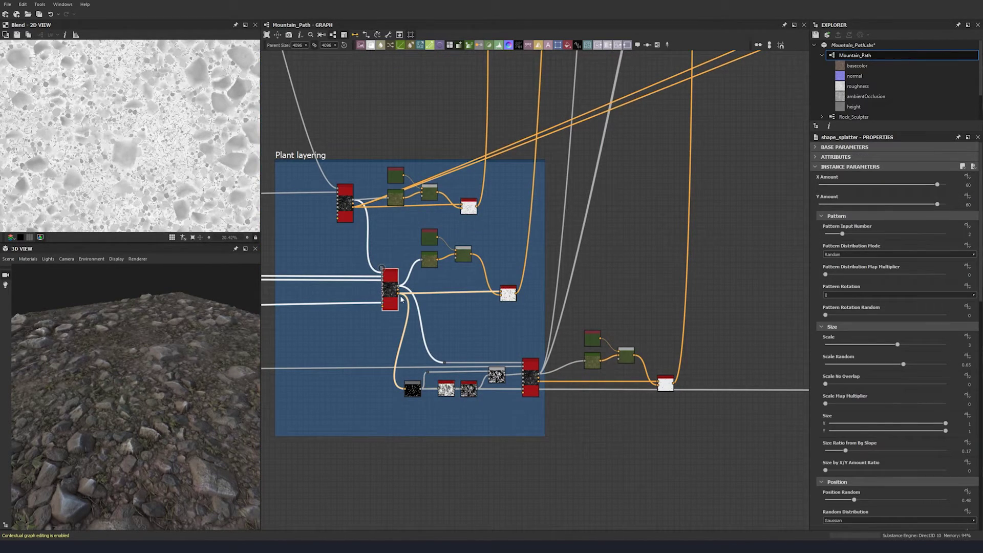
scroll(425, 304, down, 4)
middle_drag(566, 233, 432, 345)
middle_drag(786, 177, 445, 319)
scroll(487, 308, up, 5)
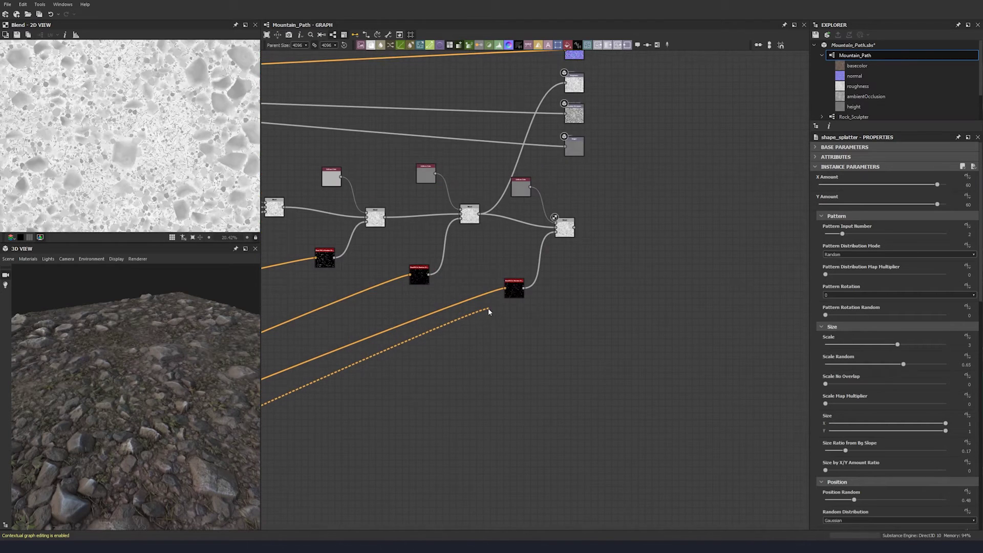
drag(488, 308, 516, 288)
Preview the second plant Blend and set its Uniform Color to grayscale 122.
click(565, 229)
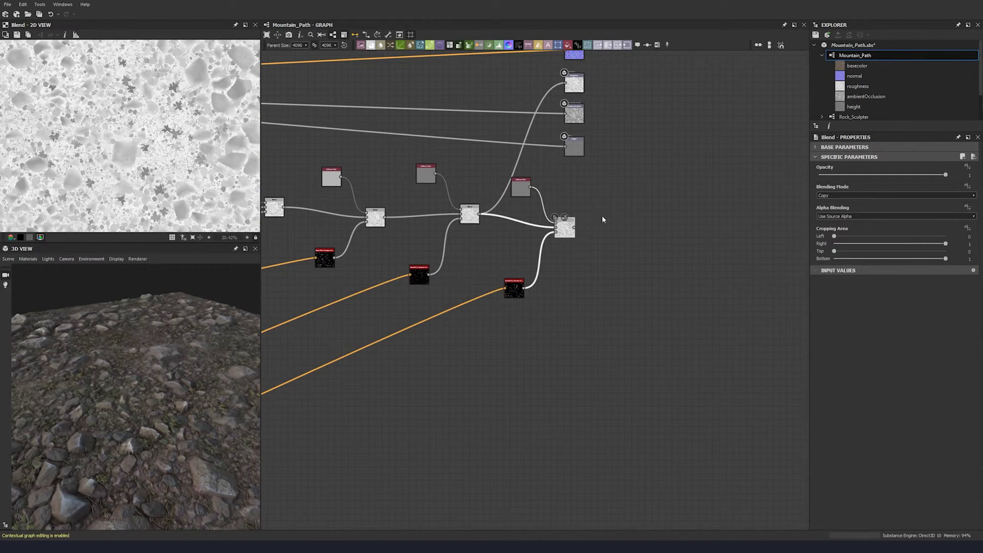
click(526, 190)
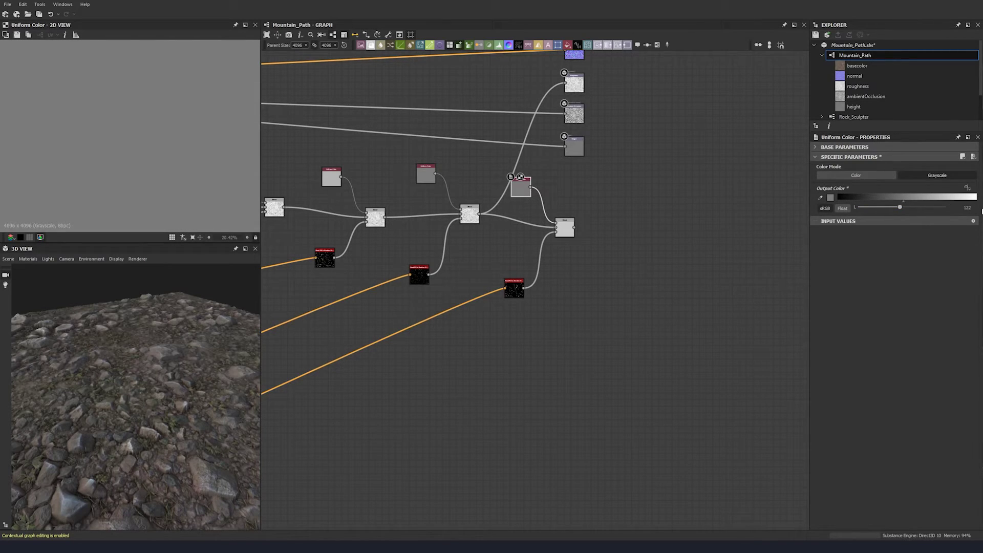
Move the output nodes farther from the roughness chain and reroute the Roughness output's connection to the second plant Blend.
scroll(705, 171, down, 4)
middle_drag(707, 171, 655, 226)
drag(633, 225, 678, 211)
click(674, 205)
scroll(611, 248, up, 4)
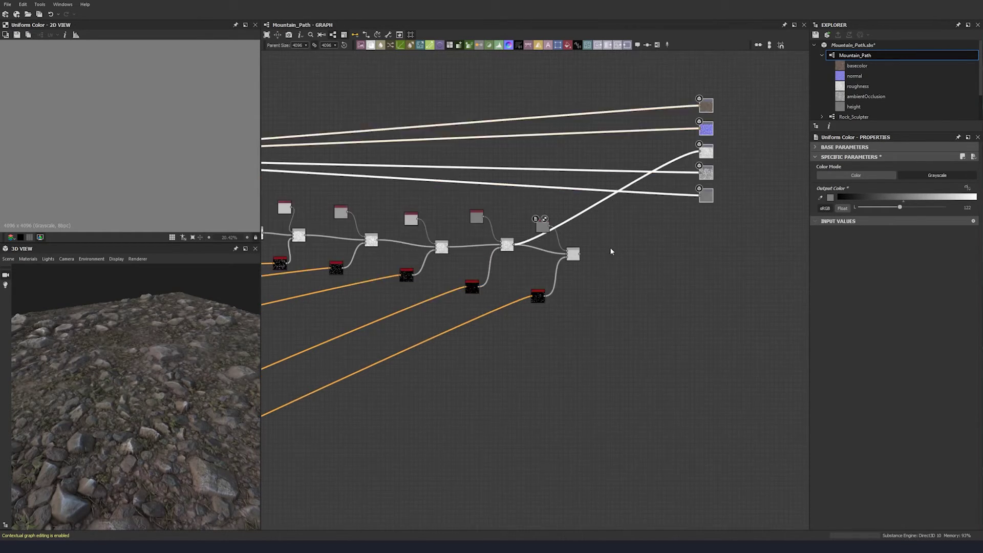
drag(746, 112, 745, 111)
click(615, 239)
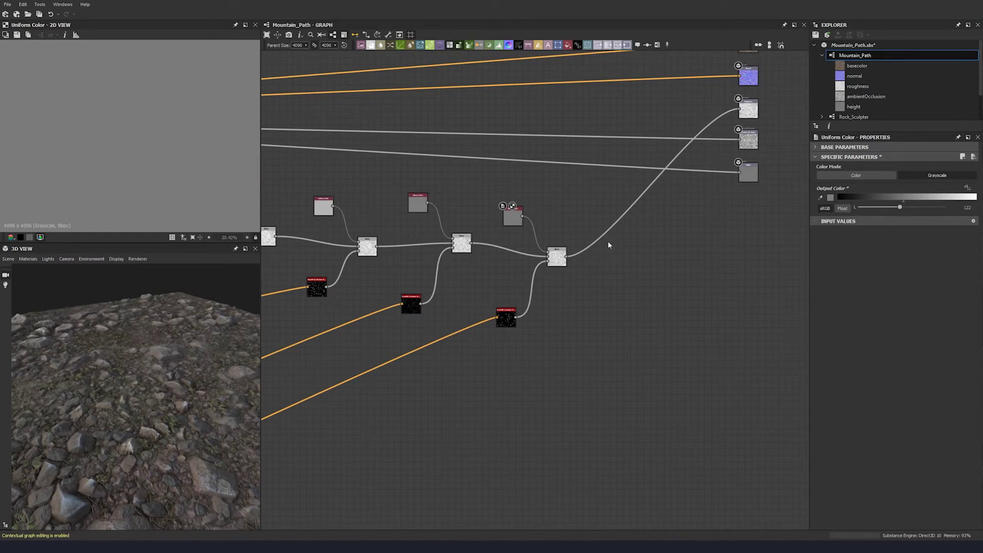
Align the second plant Blend and its Uniform Color with the preceding group in the roughness chain.
drag(557, 258, 560, 245)
click(504, 234)
drag(515, 220, 514, 209)
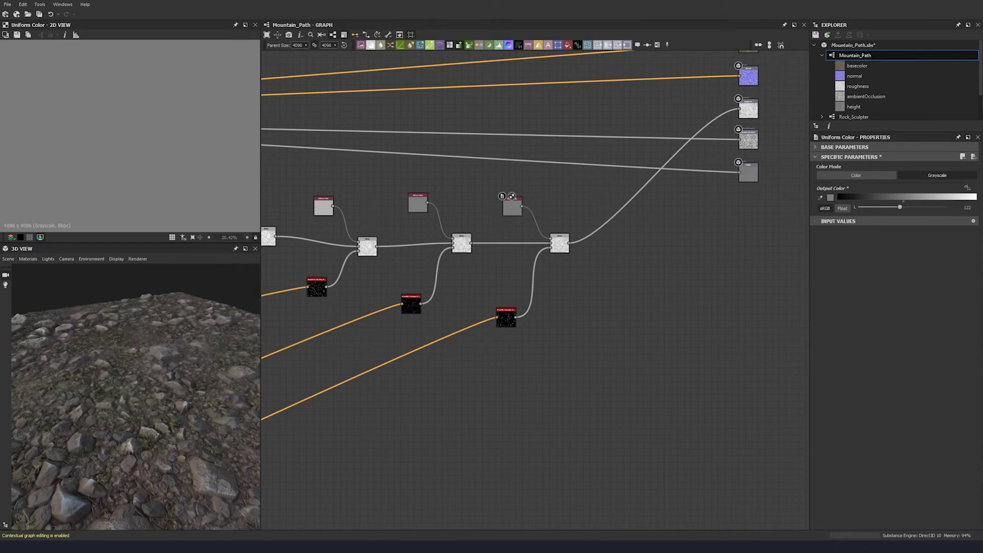
Duplicate the second plant Uniform Color, Flood Fill to Random Grayscale and Blend group, and place the copy after the last Blend.
scroll(558, 288, up, 3)
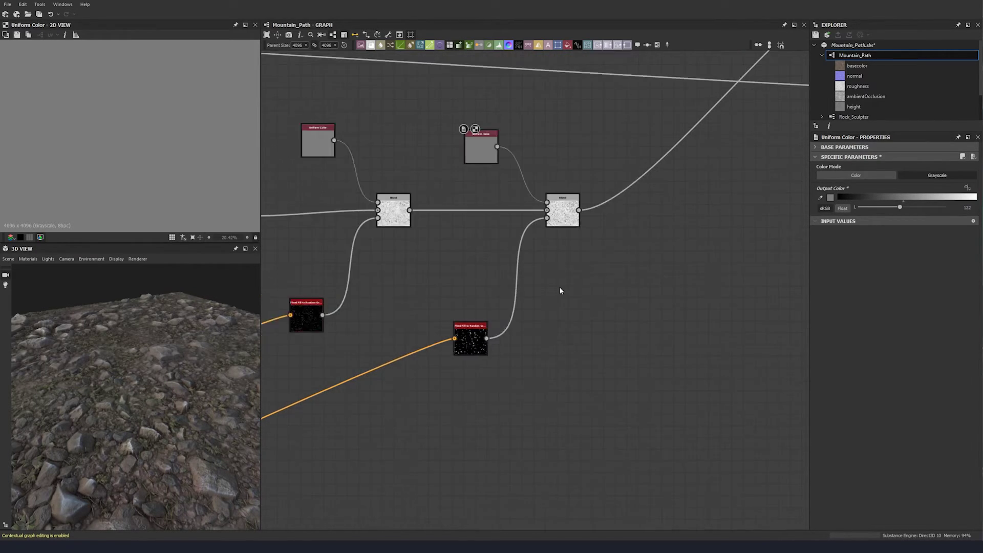
scroll(559, 287, down, 1)
middle_drag(560, 286, 564, 235)
drag(580, 105, 484, 293)
key(ctrl+d)
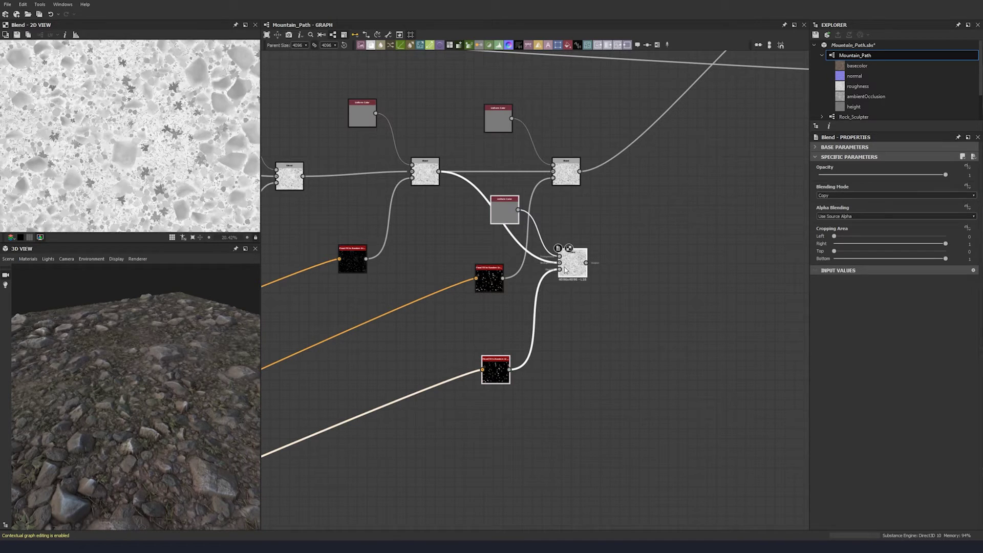
drag(572, 263, 702, 172)
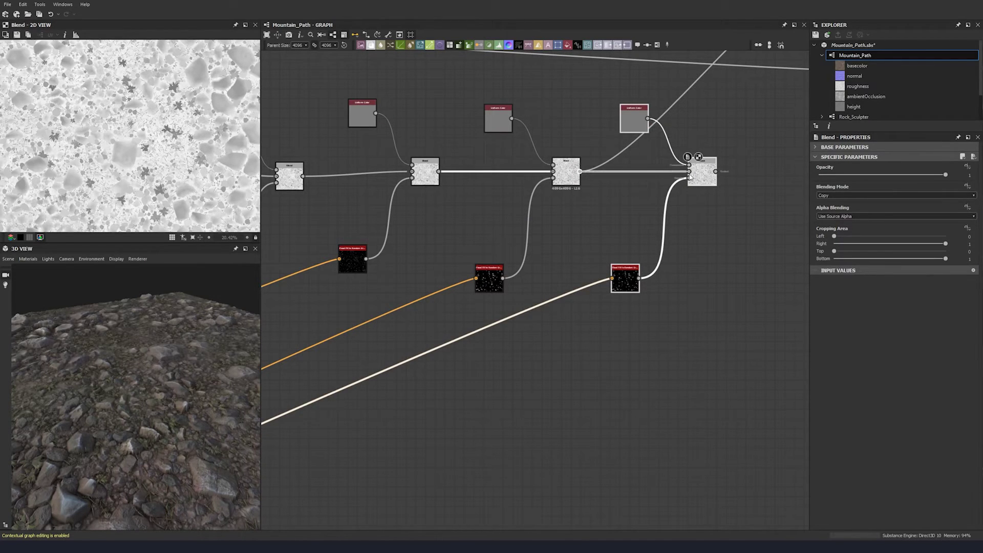
Connect the final layering Shape Splatter's flood fill data to the newest Flood Fill to Random Grayscale node.
scroll(690, 175, down, 9)
middle_drag(312, 393, 558, 205)
scroll(489, 253, up, 5)
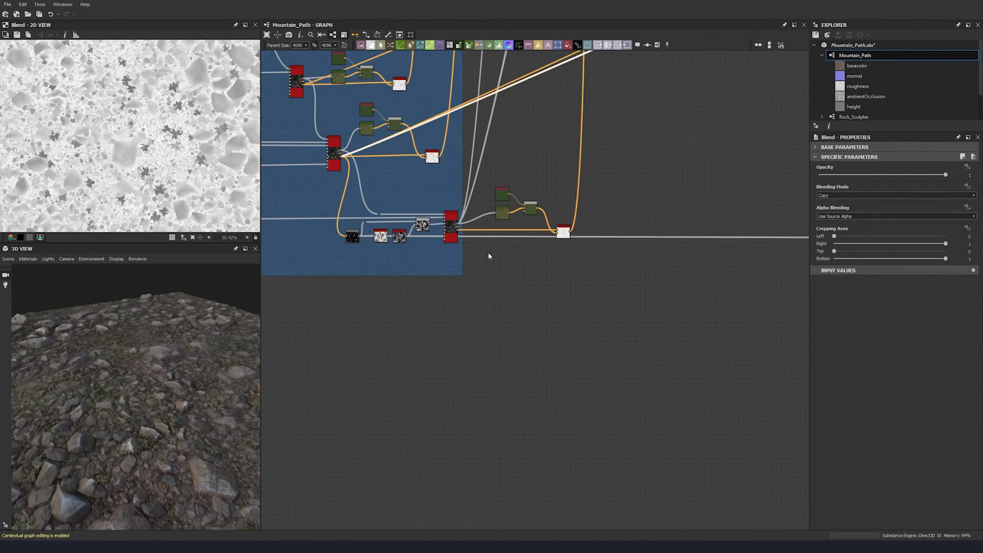
scroll(487, 235, up, 4)
scroll(506, 219, down, 4)
drag(505, 218, 643, 220)
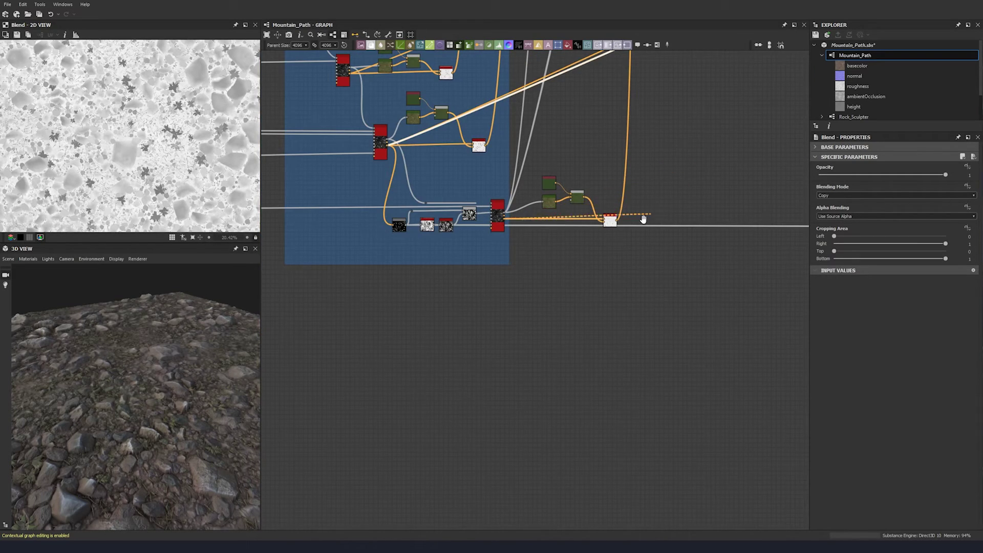
middle_drag(644, 219, 397, 399)
middle_drag(707, 187, 389, 358)
middle_drag(555, 215, 307, 373)
middle_drag(608, 173, 289, 317)
scroll(543, 274, up, 4)
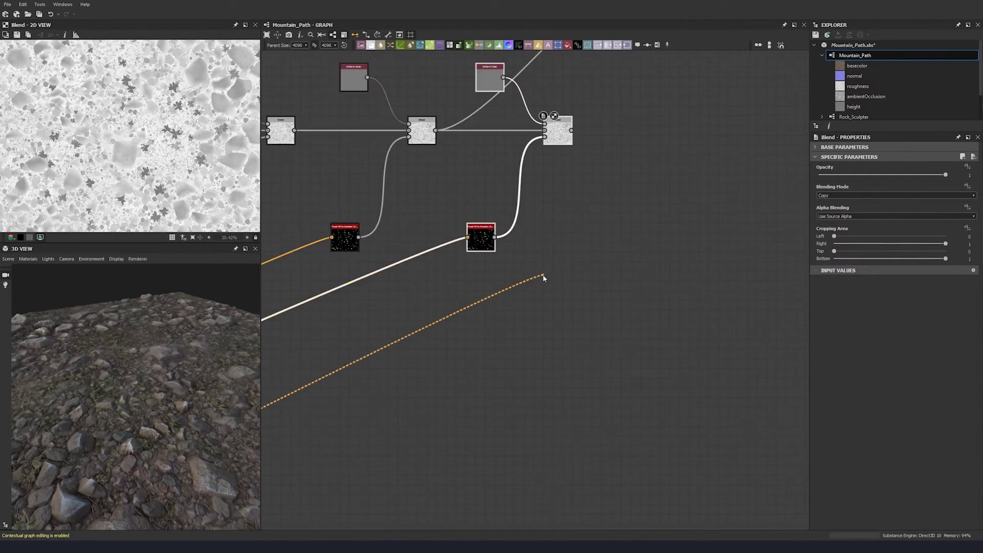
scroll(543, 275, up, 1)
click(474, 238)
Set the Uniform Color feeding the newest Blend to grayscale 105.
middle_drag(531, 169, 500, 275)
click(500, 274)
click(530, 209)
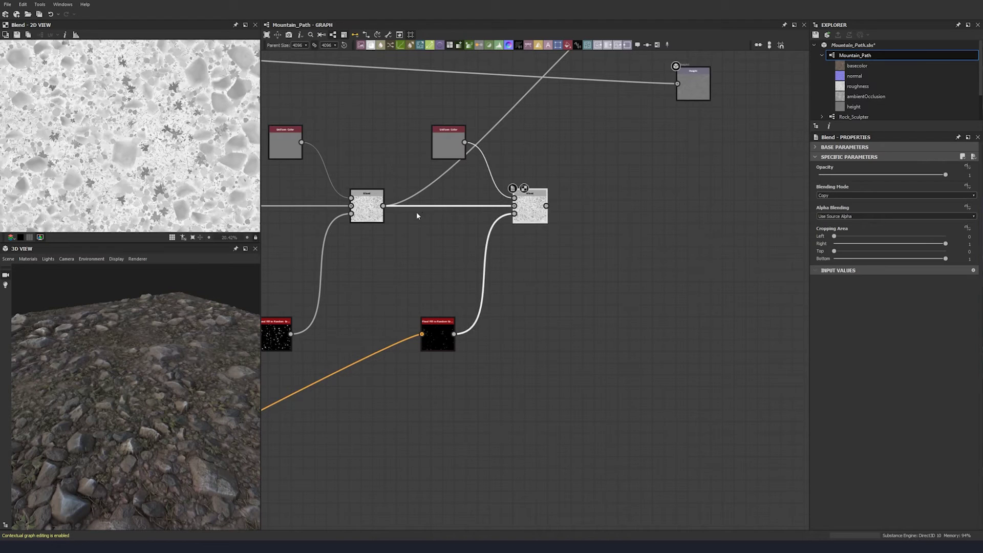
click(440, 146)
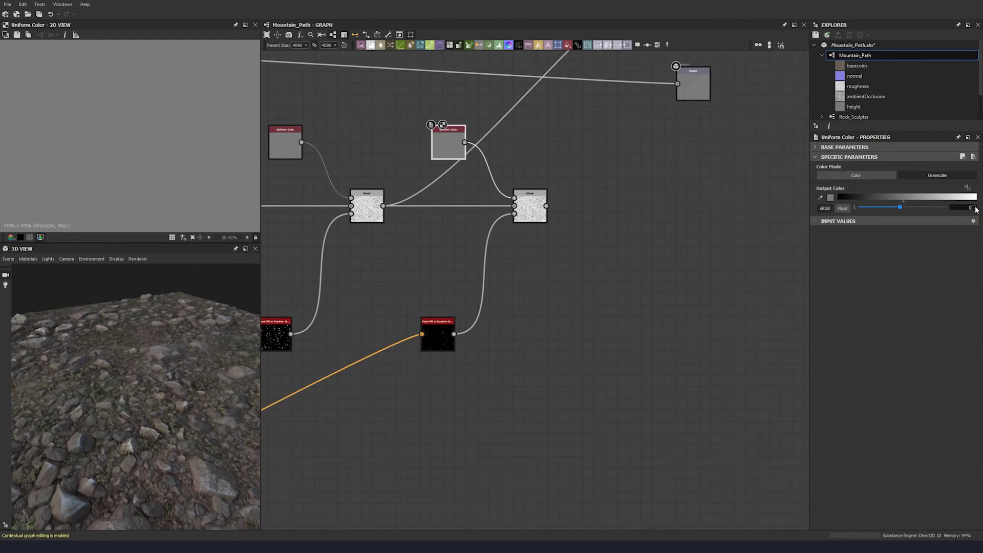
key(Return)
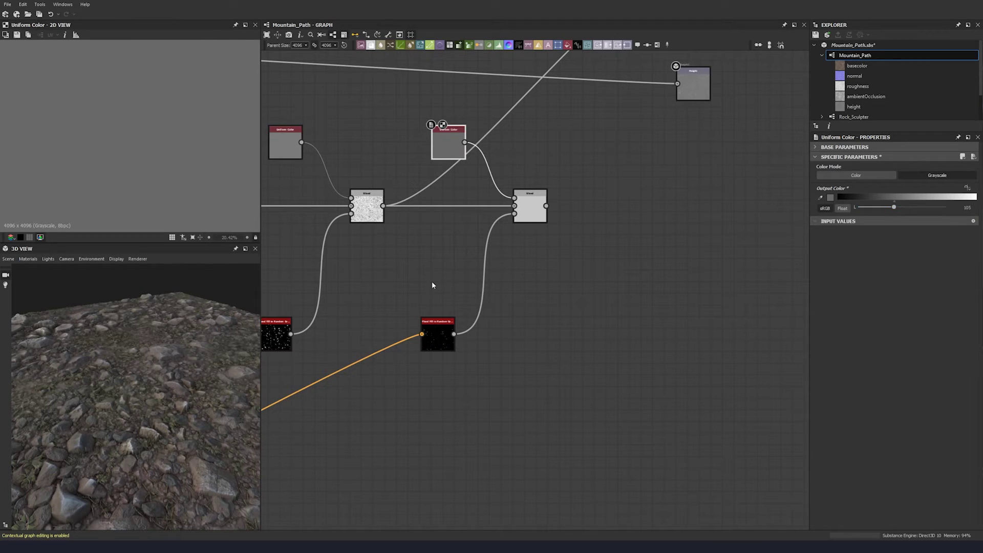
Reroute the Roughness output's connection to the third plant Blend, check the earlier Uniform Color values, and space the output nodes slightly farther out.
shift+drag(384, 206, 546, 206)
middle_drag(440, 280, 568, 285)
middle_drag(471, 254, 574, 259)
click(524, 165)
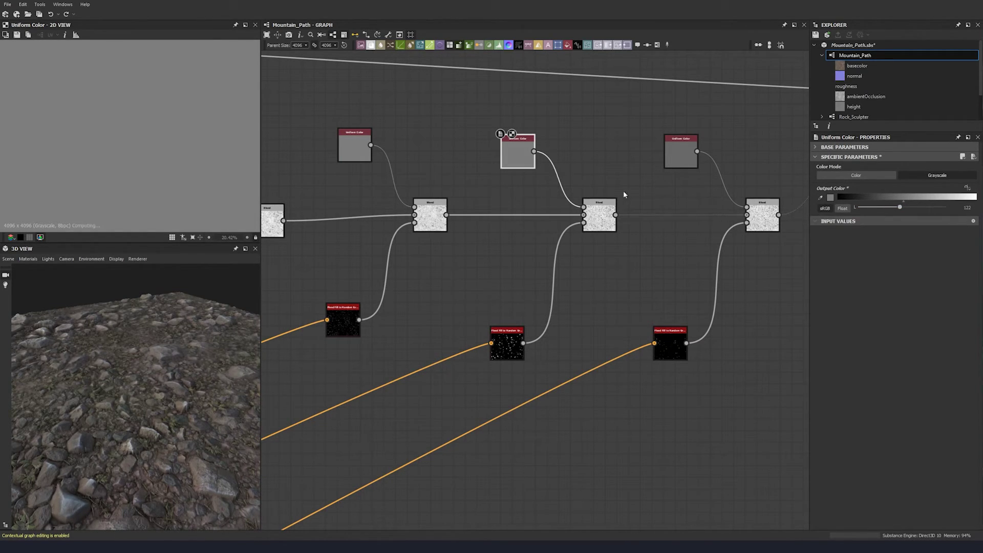
click(356, 148)
drag(715, 65, 684, 202)
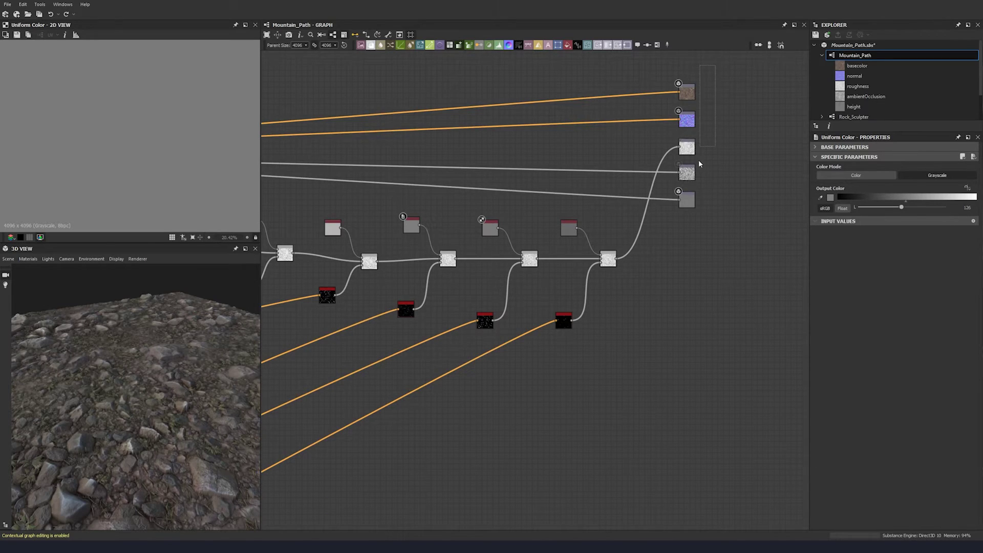
drag(687, 200, 698, 200)
click(434, 334)
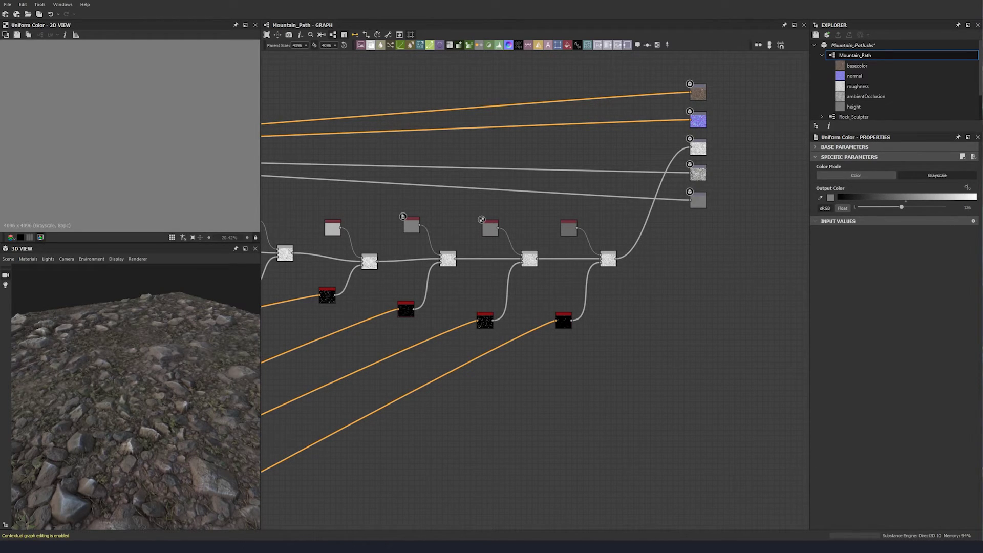
Inspect the material's roughness response in the 3D view and the end of the roughness node chain.
scroll(576, 268, down, 4)
drag(156, 363, 136, 371)
scroll(473, 326, down, 3)
middle_drag(474, 326, 557, 280)
drag(666, 299, 456, 243)
scroll(650, 260, up, 5)
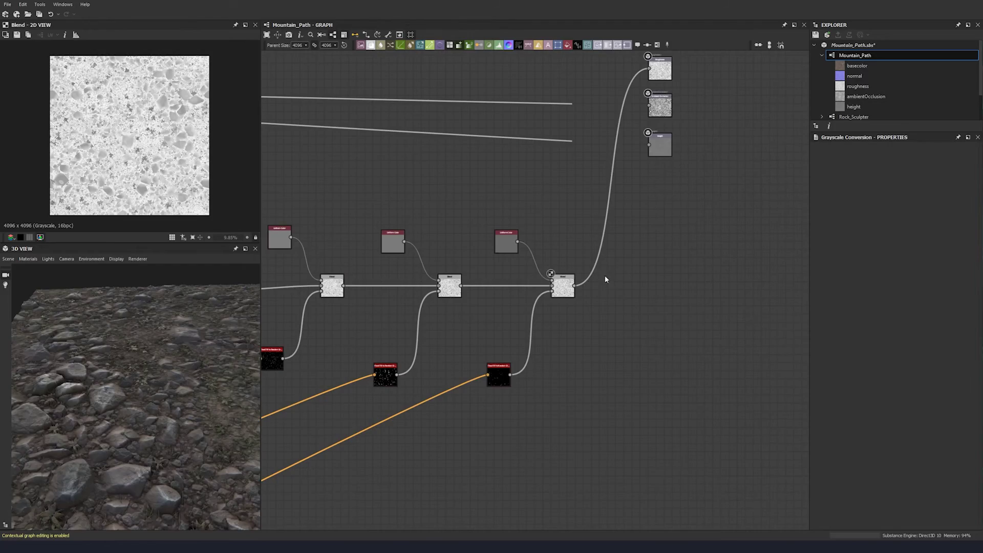
Insert an Auto Levels node between the last Blend and the Roughness output, and align it with the Blend.
middle_drag(605, 279, 562, 305)
key(space)
text(a)
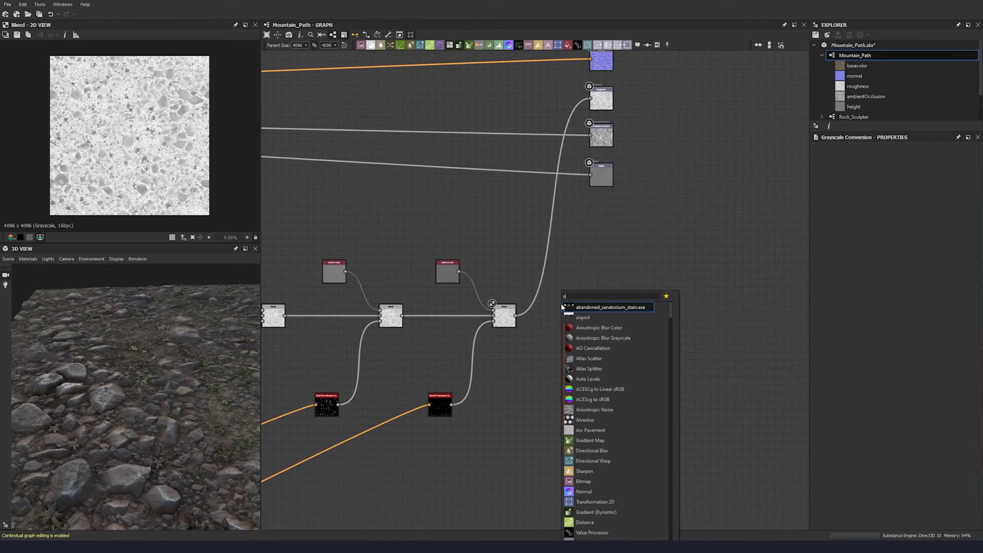
key(Escape)
key(space)
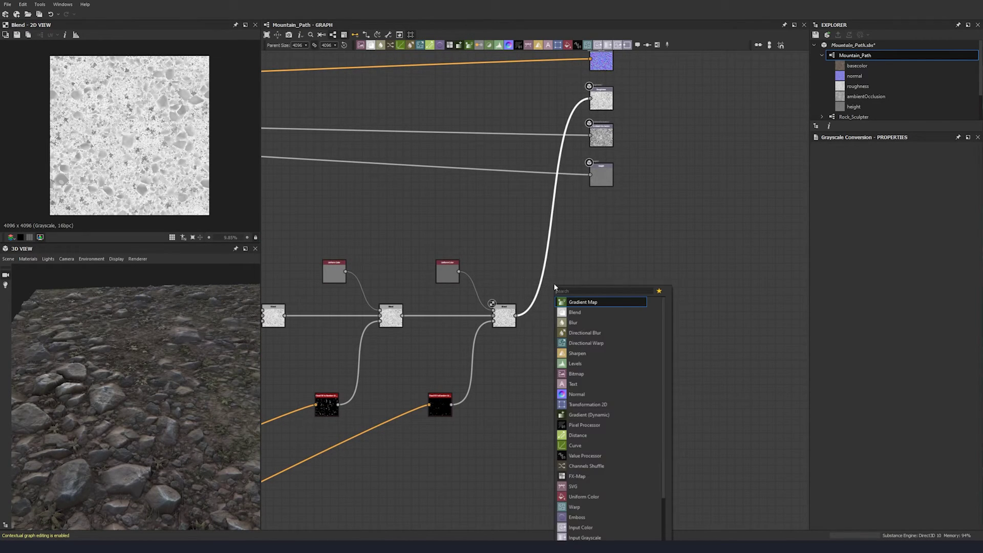
text(auto)
click(568, 302)
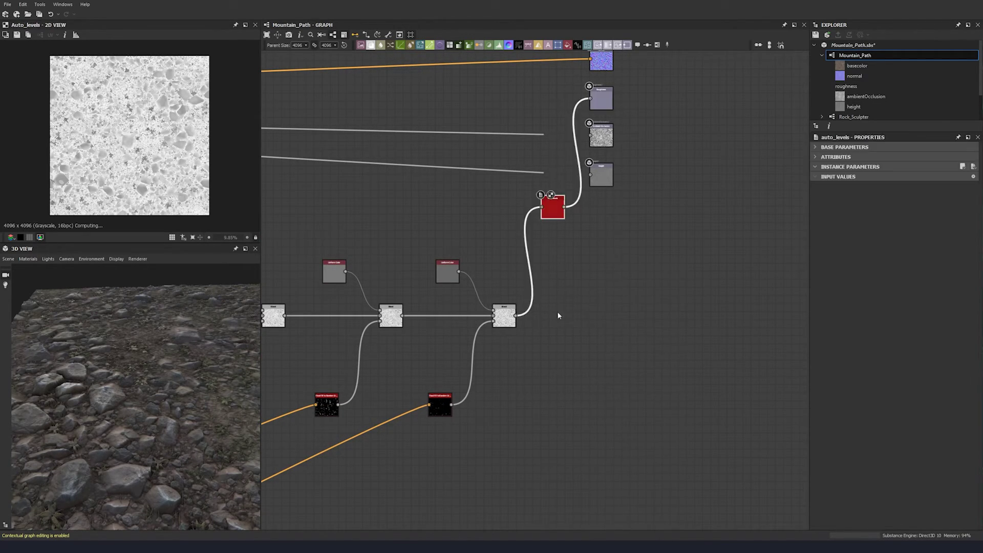
drag(554, 214, 546, 322)
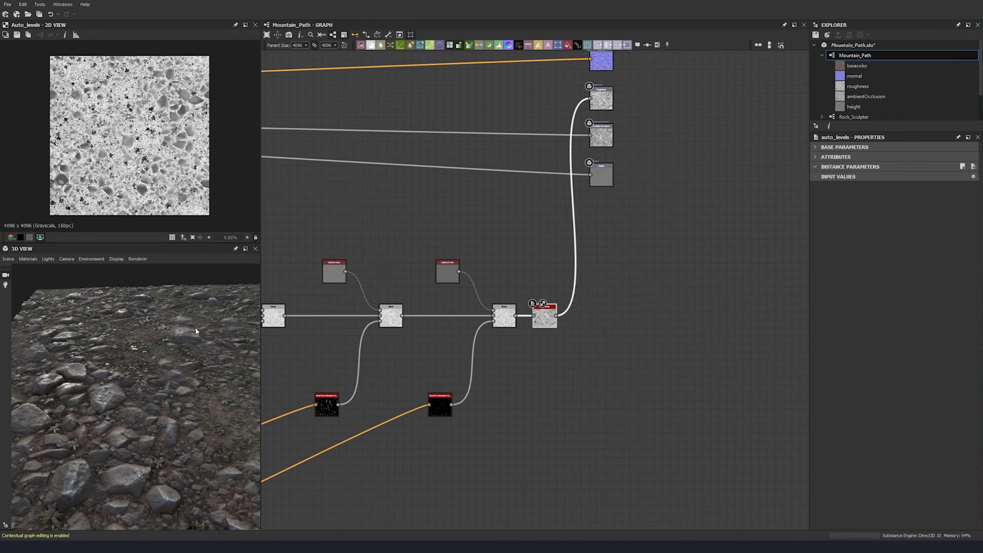
mouse_move(196, 330)
mouse_down()
mouse_move(91, 388)
mouse_move(33, 382)
mouse_move(165, 370)
mouse_move(165, 346)
mouse_move(120, 337)
mouse_move(185, 343)
mouse_up()
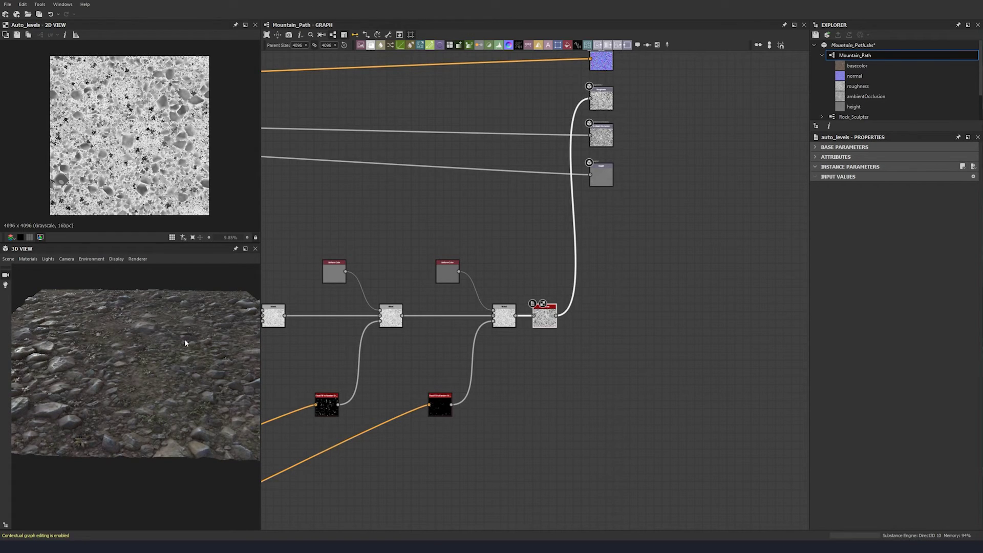
Add a Levels node after Auto Levels and reroute the Roughness output's connection to it.
scroll(605, 314, up, 3)
key(space)
text(lev)
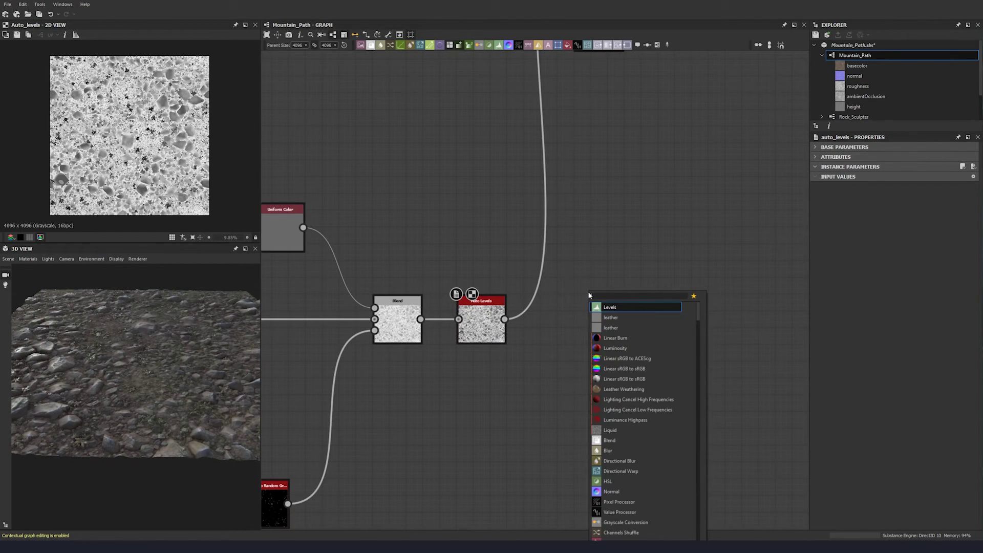
click(617, 307)
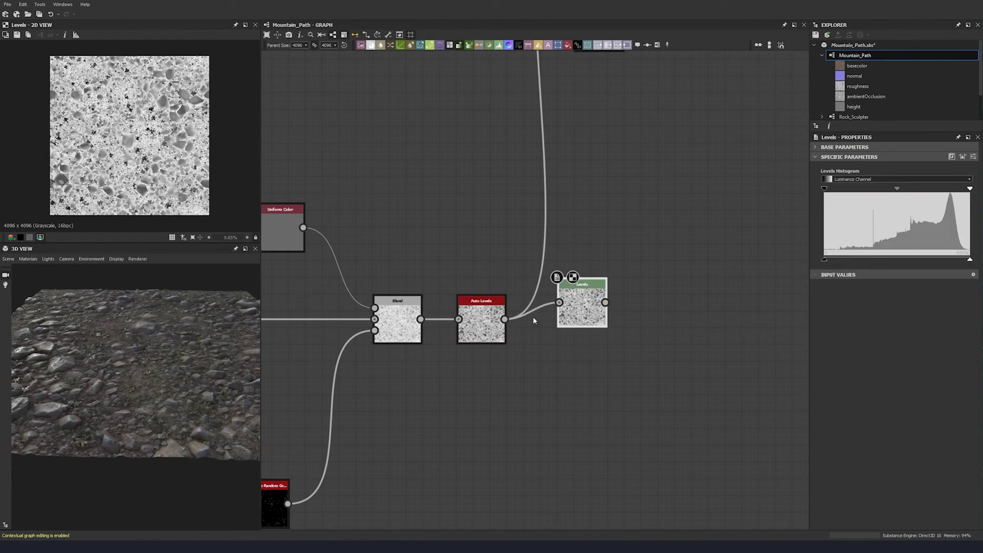
shift+drag(505, 319, 573, 320)
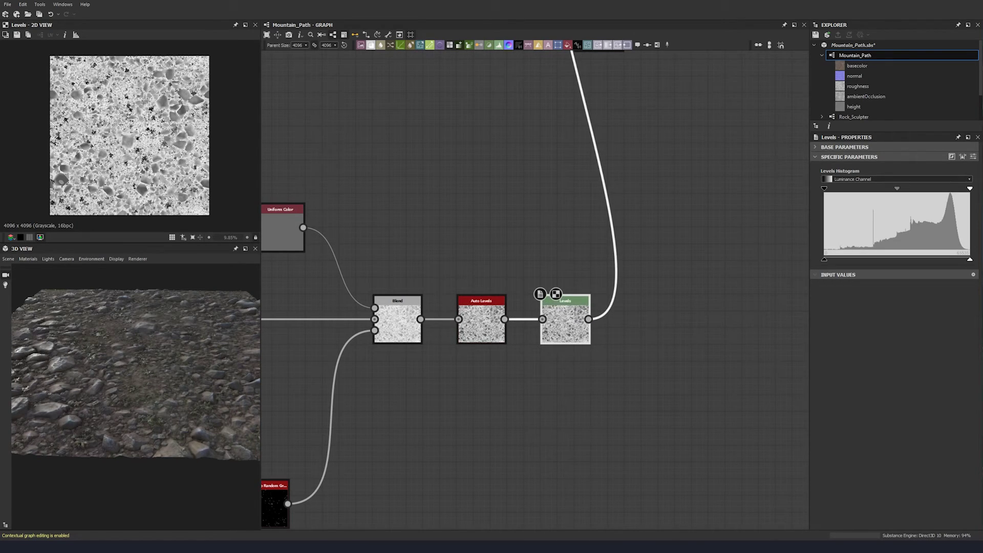
Compress the Levels output range by raising its black point and lowering its white point, and check the roughness under different viewing and lighting angles.
drag(824, 260, 887, 260)
drag(970, 261, 944, 260)
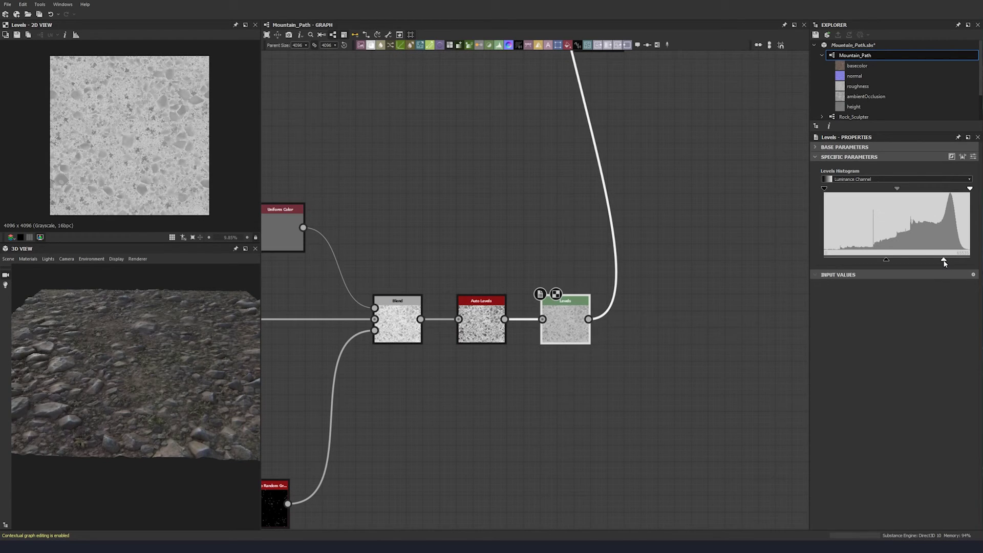
drag(97, 354, 75, 352)
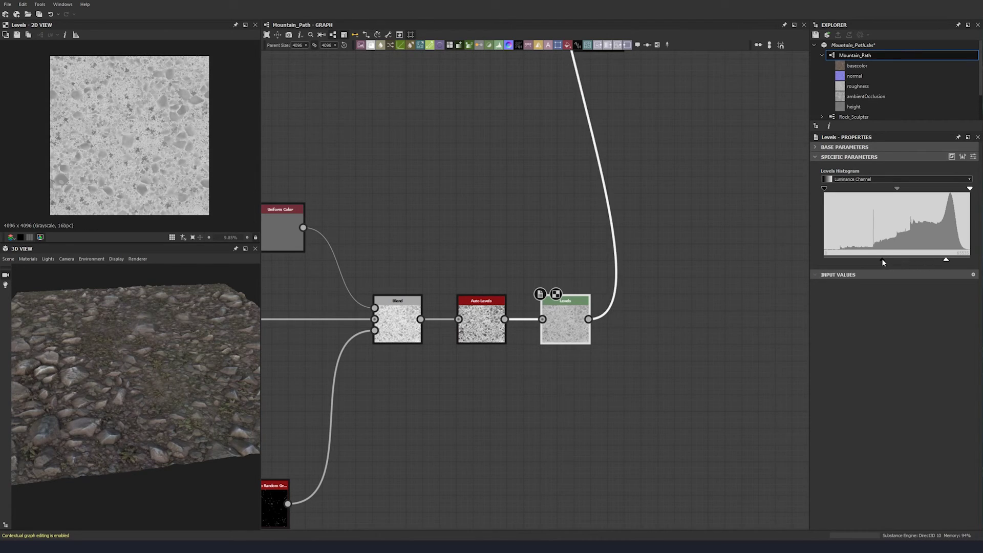
drag(52, 323, 149, 351)
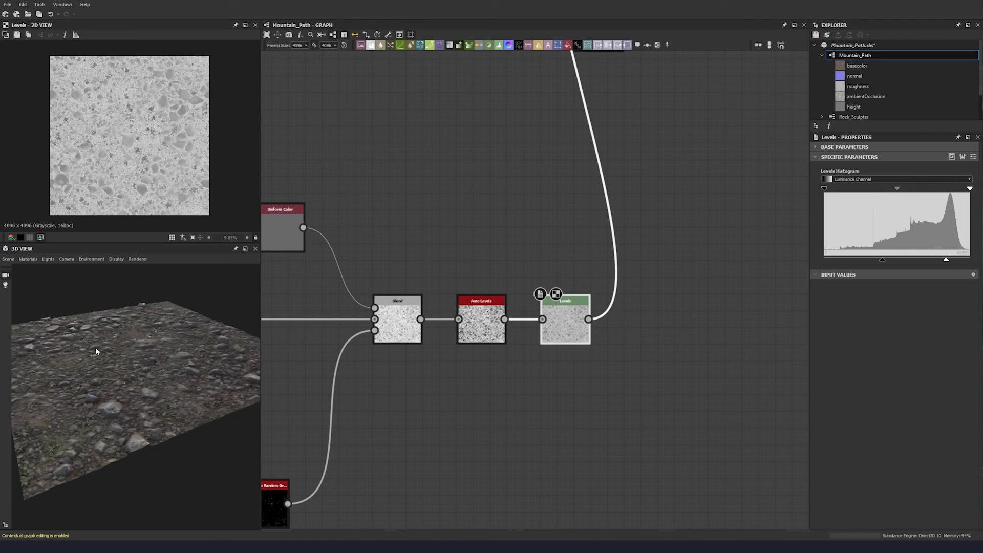
shift+right_drag(95, 347, 73, 349)
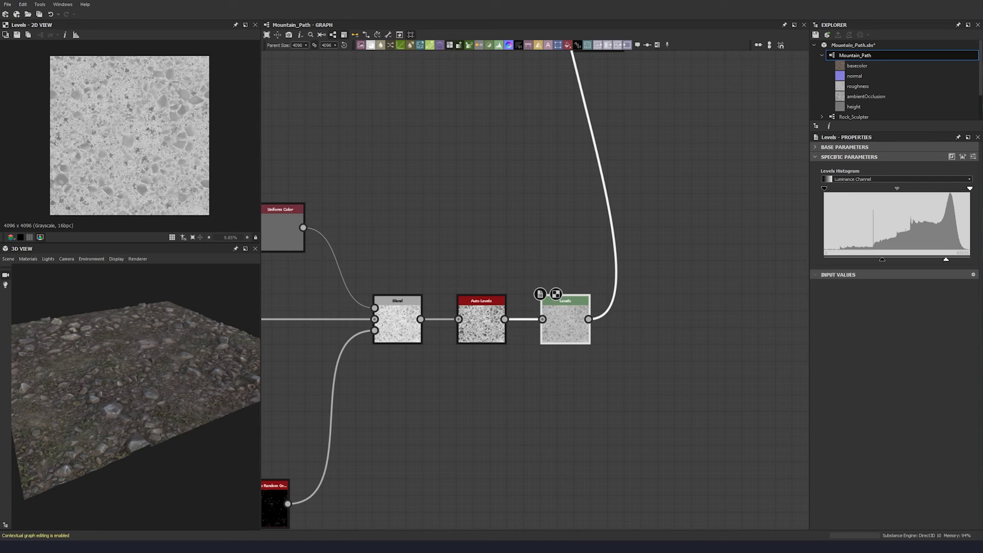
Move all five output nodes out past the Levels node and inspect the finished material in the 3D view.
scroll(579, 198, down, 6)
middle_drag(579, 197, 518, 359)
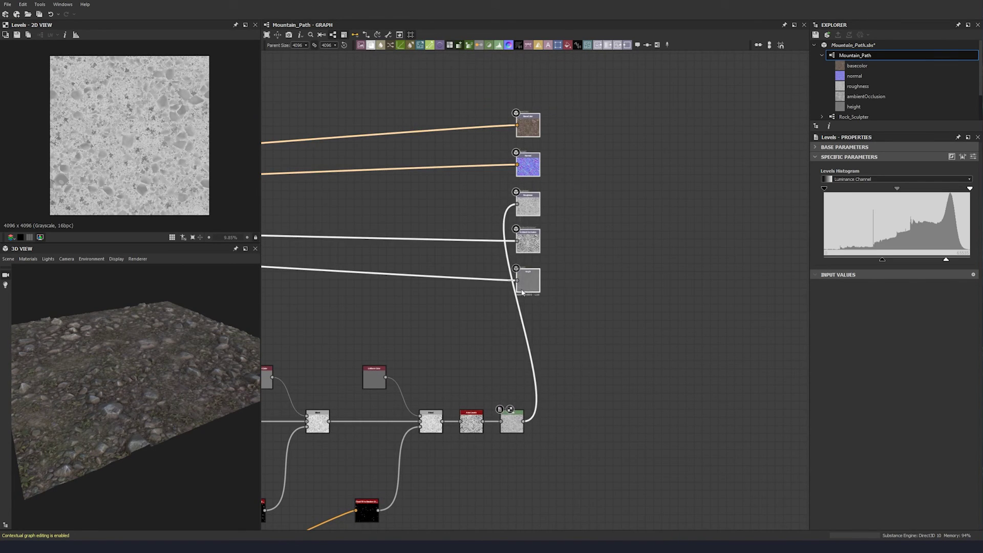
drag(522, 293, 627, 300)
click(643, 337)
scroll(159, 362, down, 3)
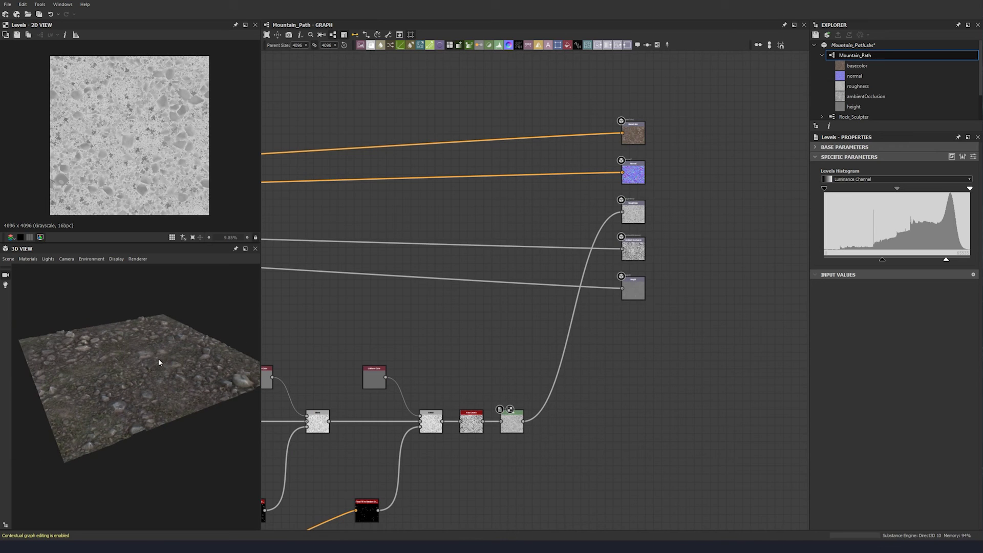
drag(158, 362, 141, 385)
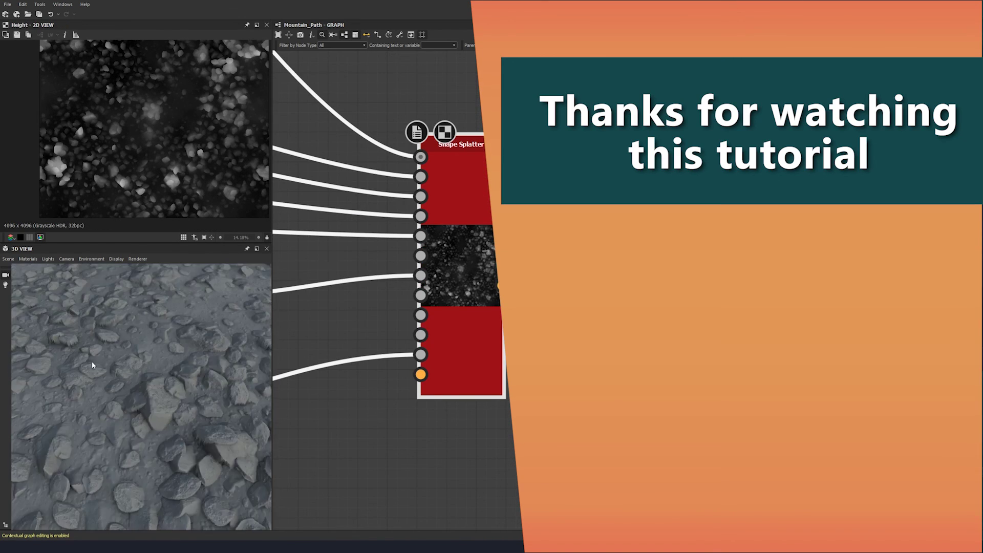
drag(92, 365, 146, 408)
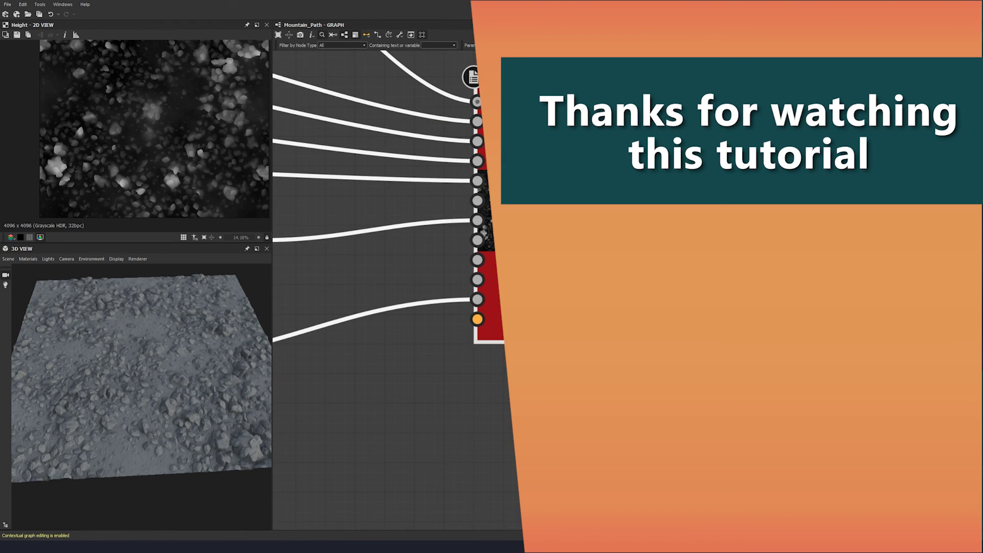